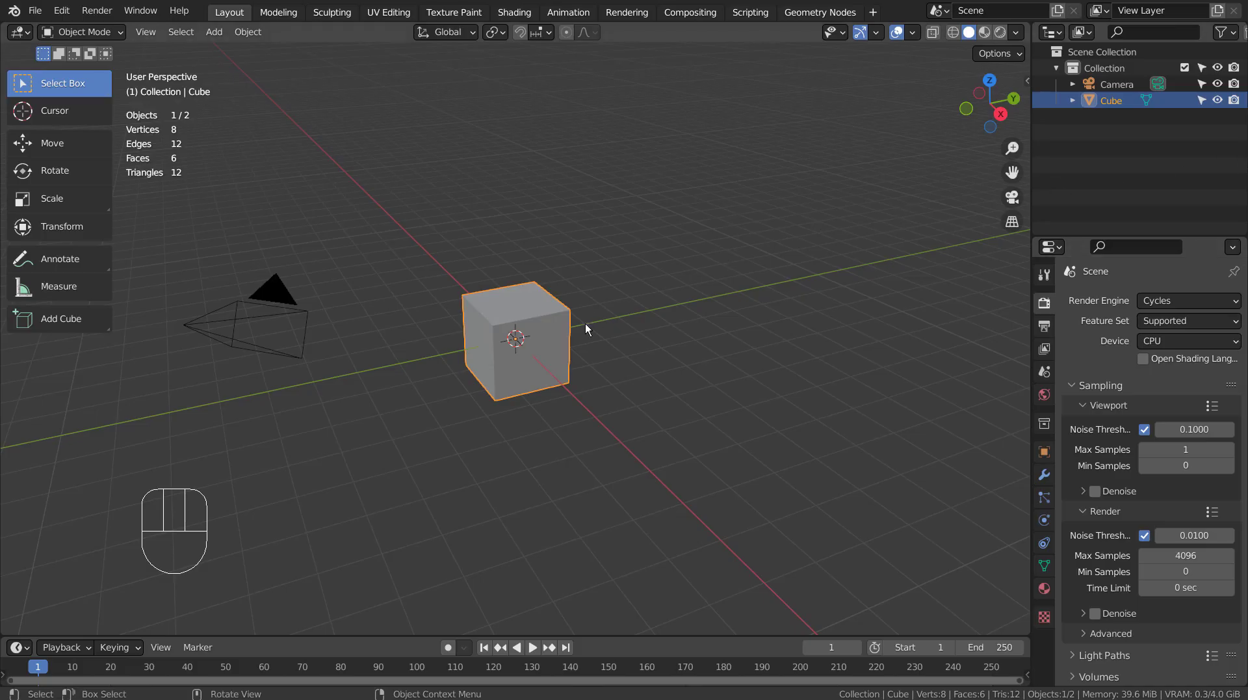
Lift the cube up onto the ground and check it from the front view
left_click(563, 333)
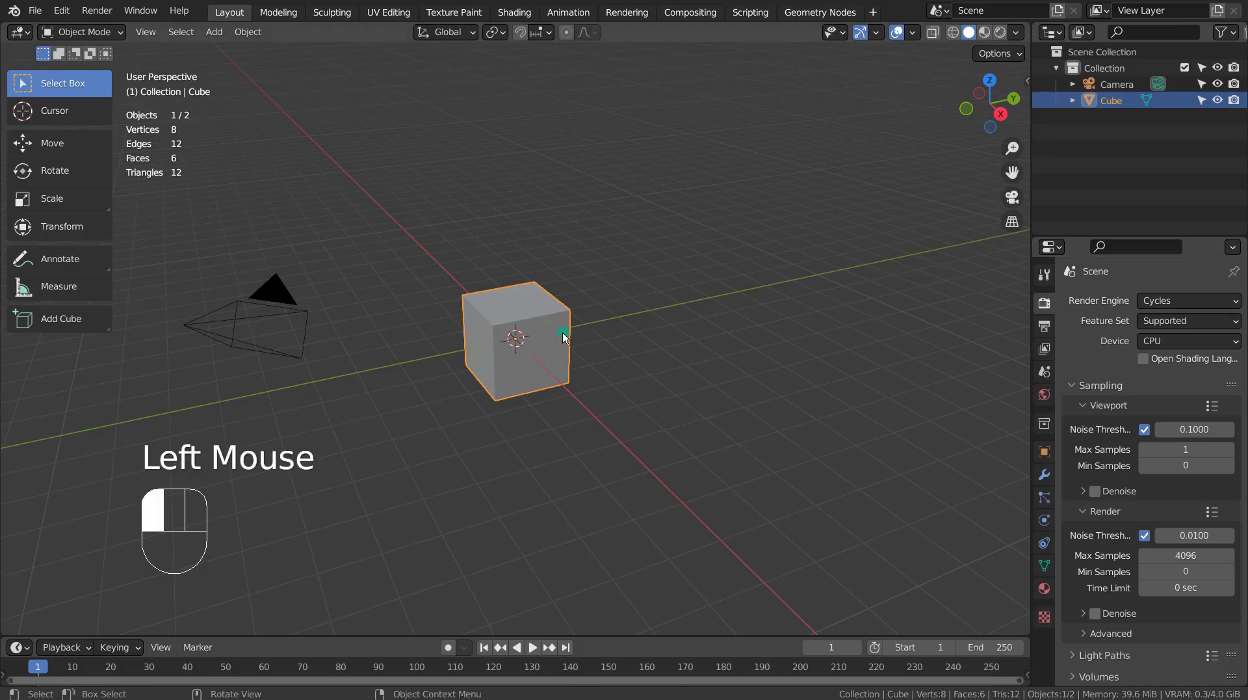
key("g")
left_click(669, 353)
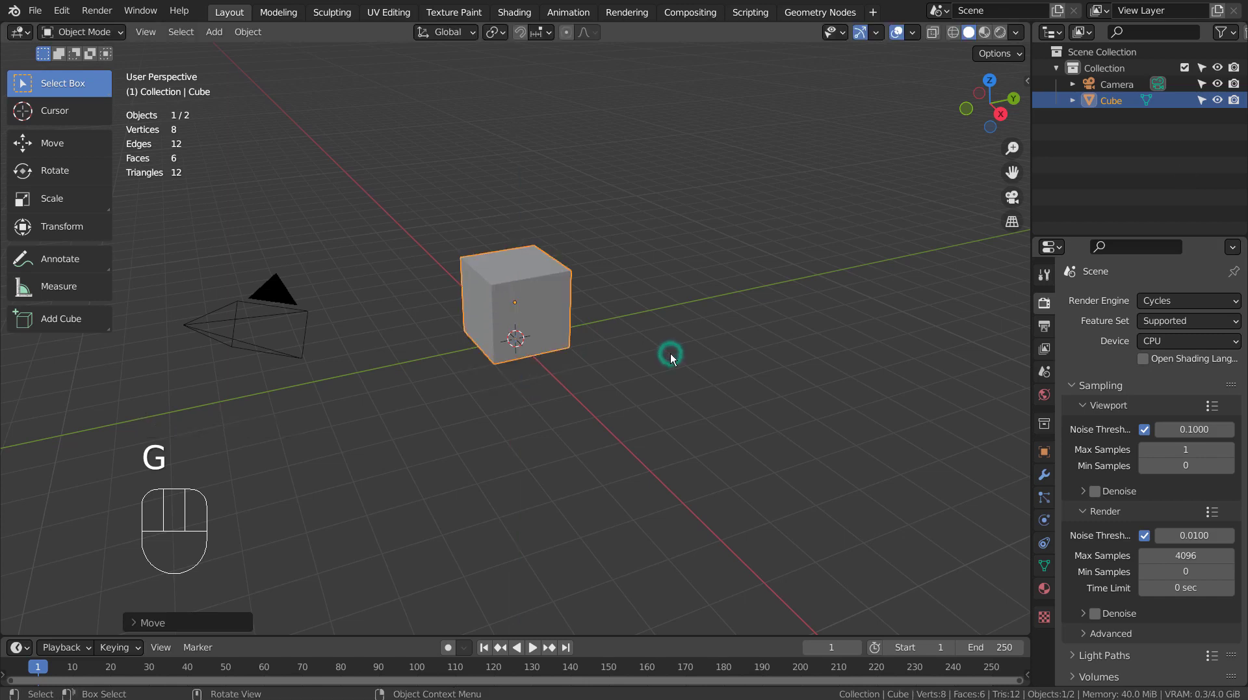
key("KP_1")
scroll(671, 355, "up", 2)
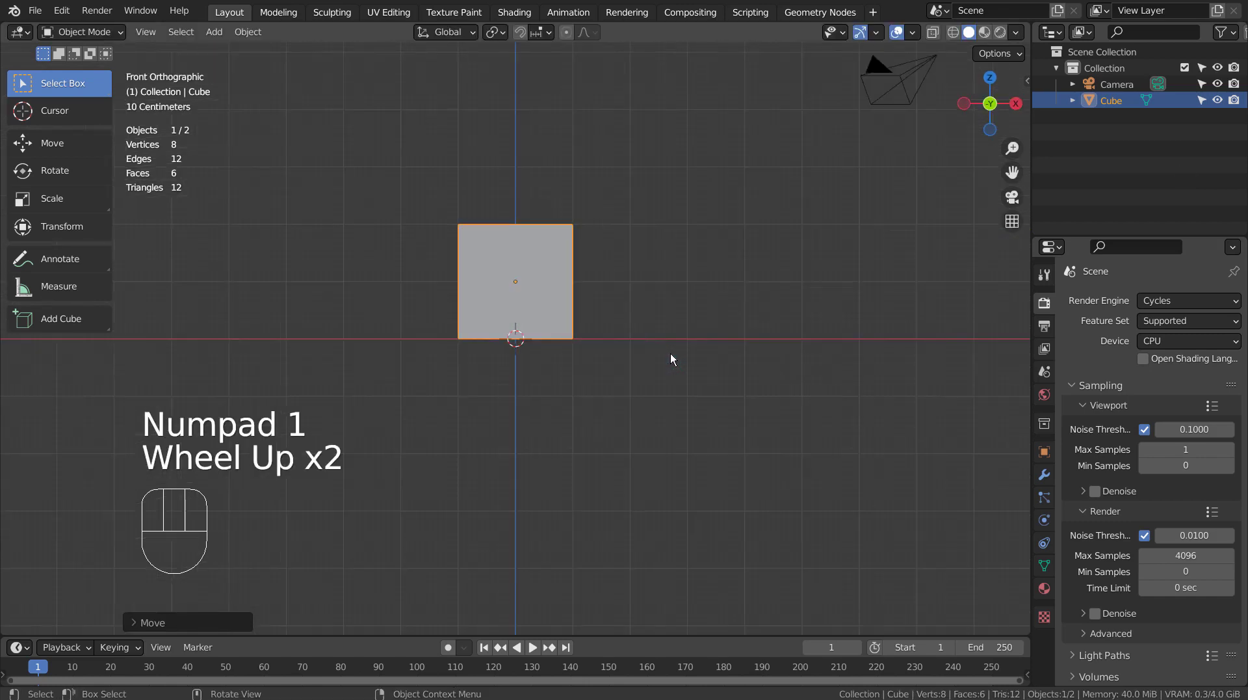
scroll(671, 354, "up", 1)
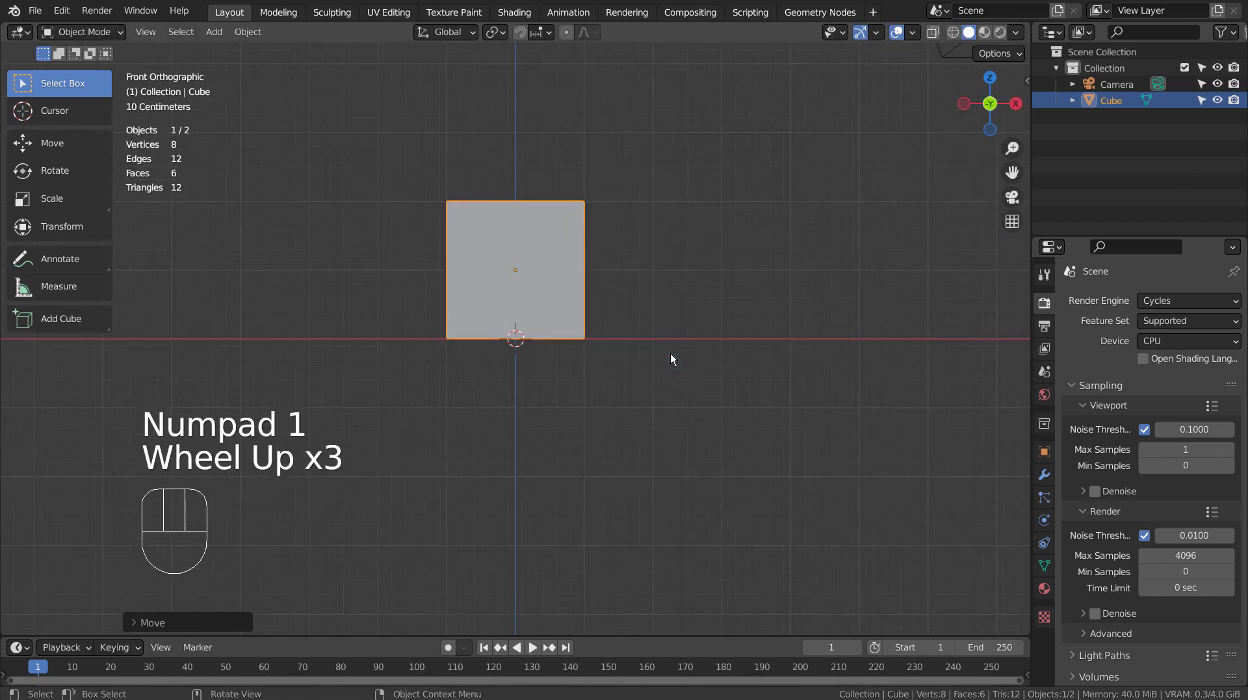
Move the cube's origin to the 3D cursor at its base, undoing a trial resize
left_click(248, 32)
mouse_move(293, 66)
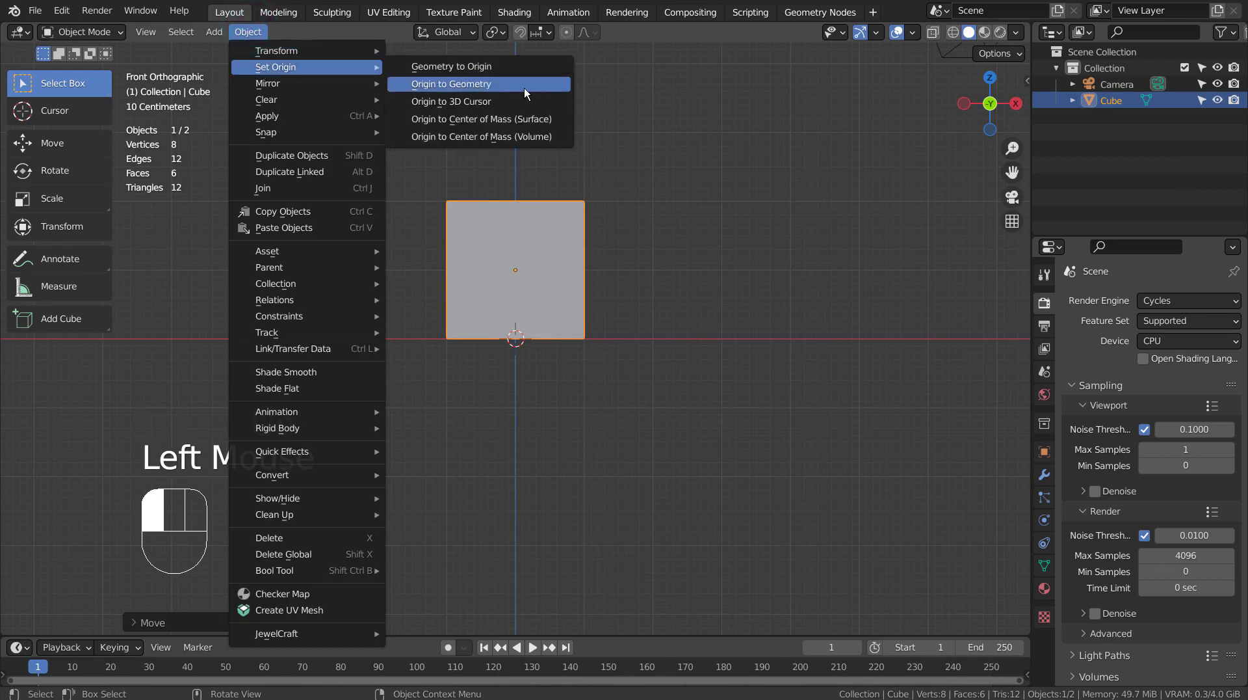
left_click(525, 105)
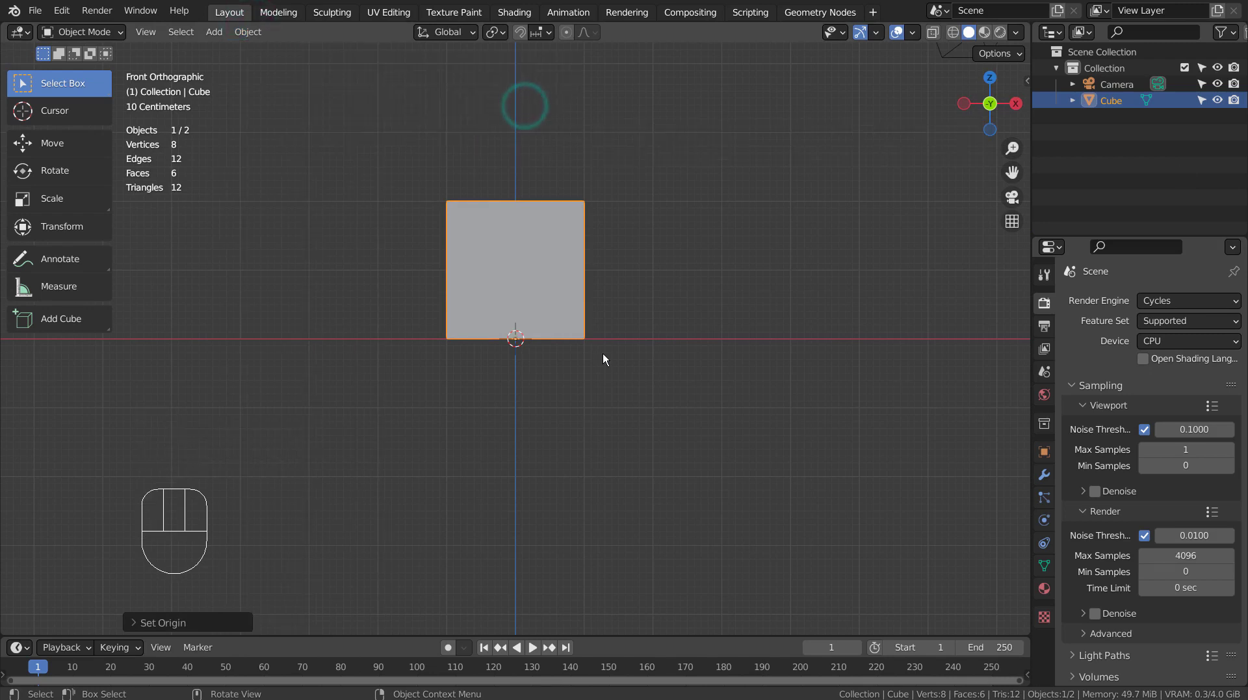
key("s")
left_click(592, 374)
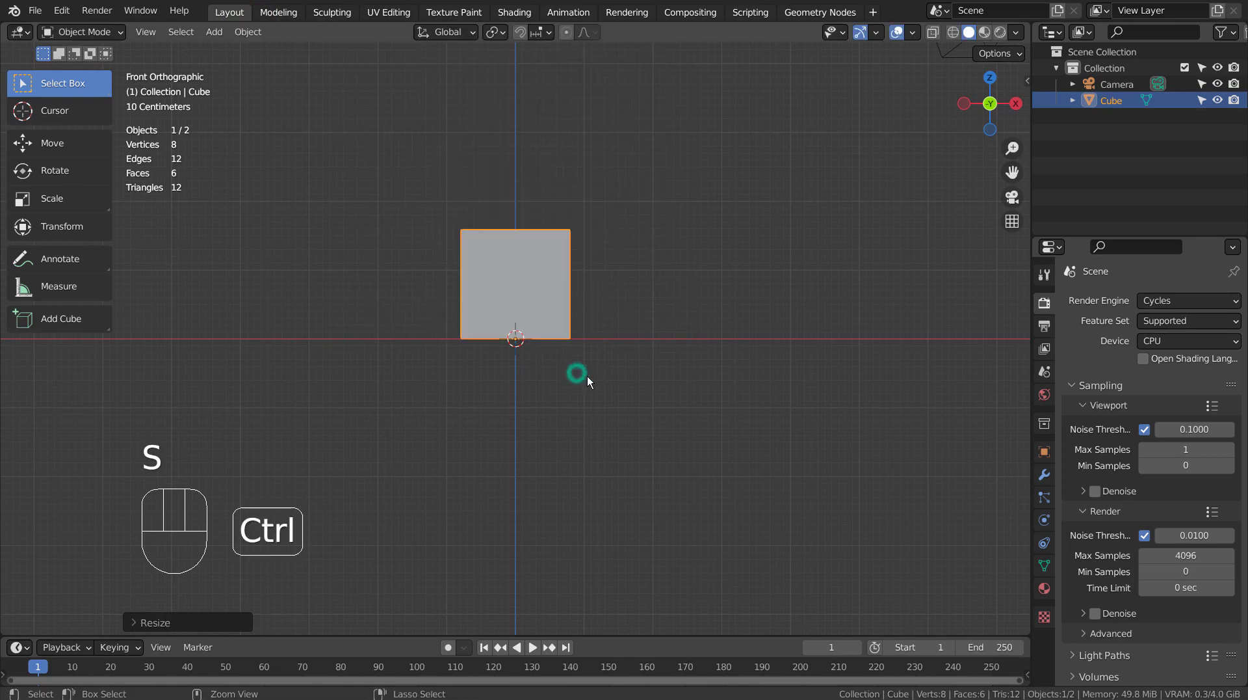
key("ctrl+z")
scroll(727, 351, "down", 2)
mouse_move(726, 351)
middle_mouse_down()
mouse_move(722, 382)
mouse_move(680, 403)
middle_mouse_up()
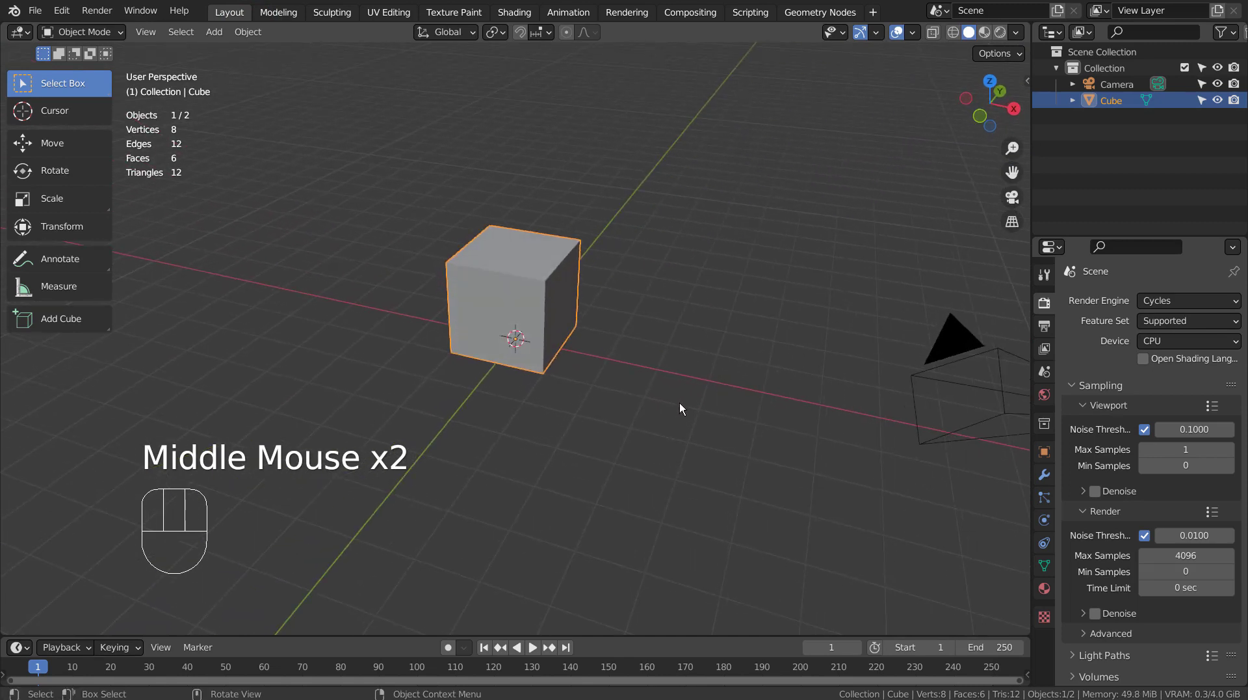
Add a plane and scale it into a large ground floor
key("shift+a")
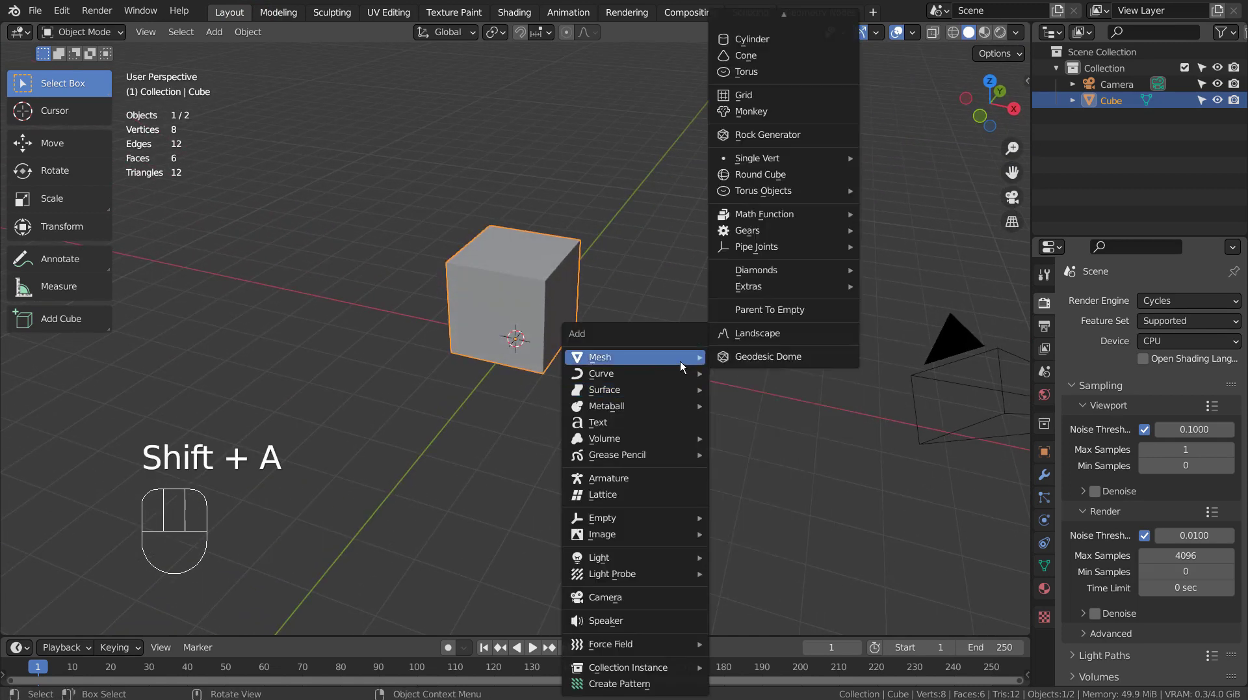
scroll(750, 76, "up", 2)
scroll(749, 76, "up", 1)
left_click(747, 28)
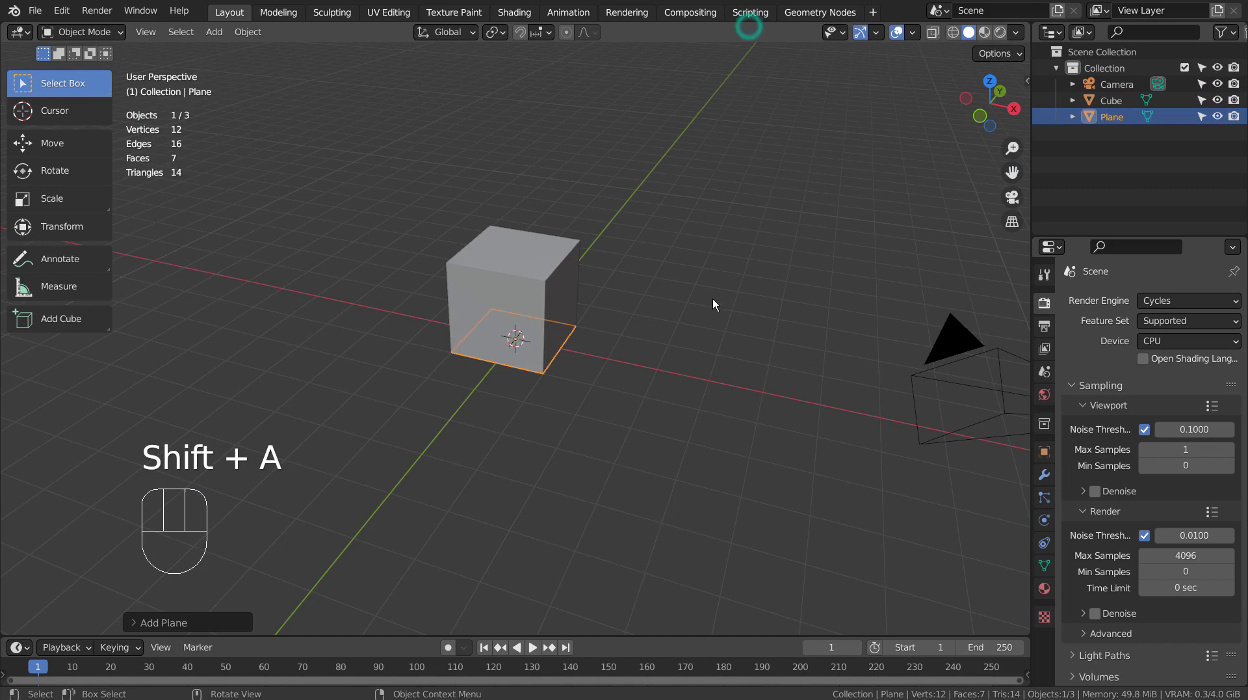
key("s")
left_click(225, 365)
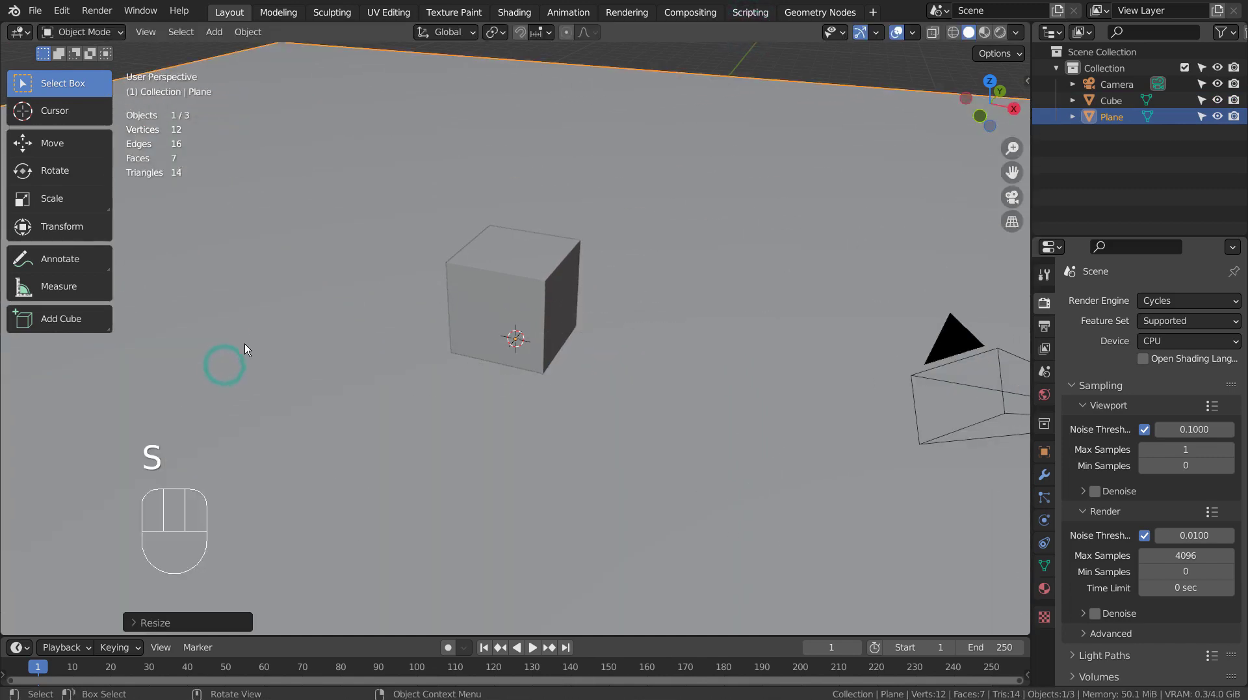
Add a second plane, lift it above the cube and enlarge it
key("shift+a")
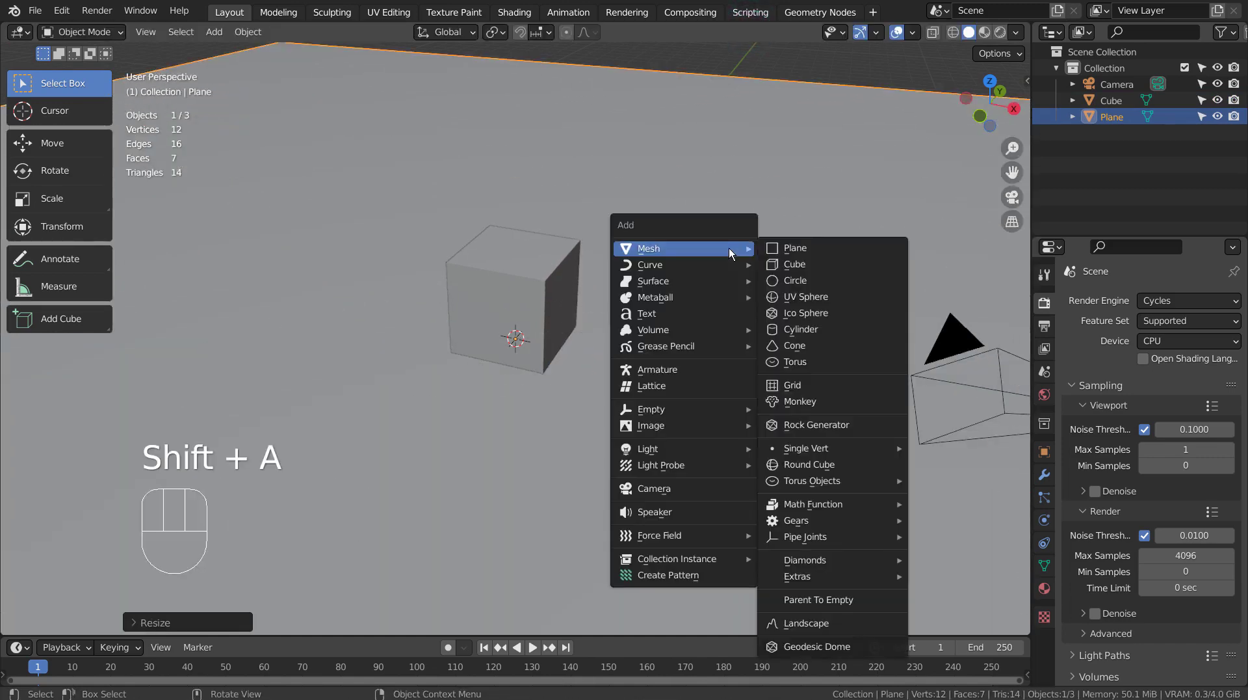
left_click(779, 244)
key("g")
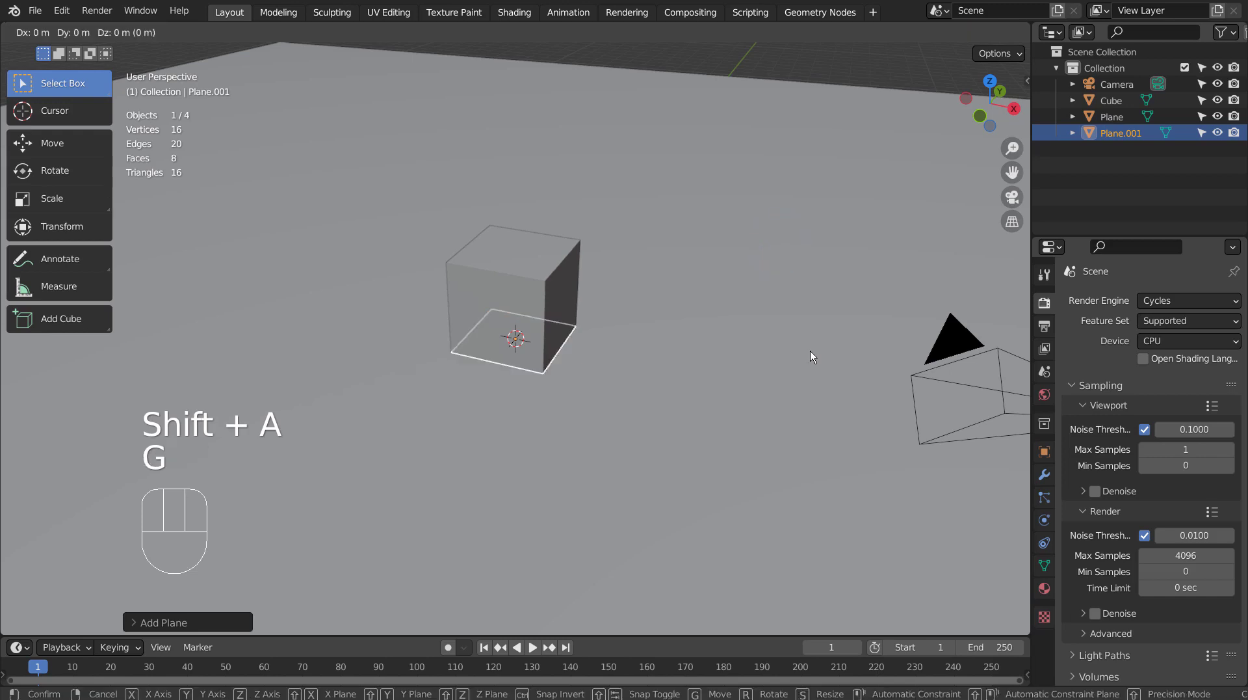
left_click(864, 160)
key("s")
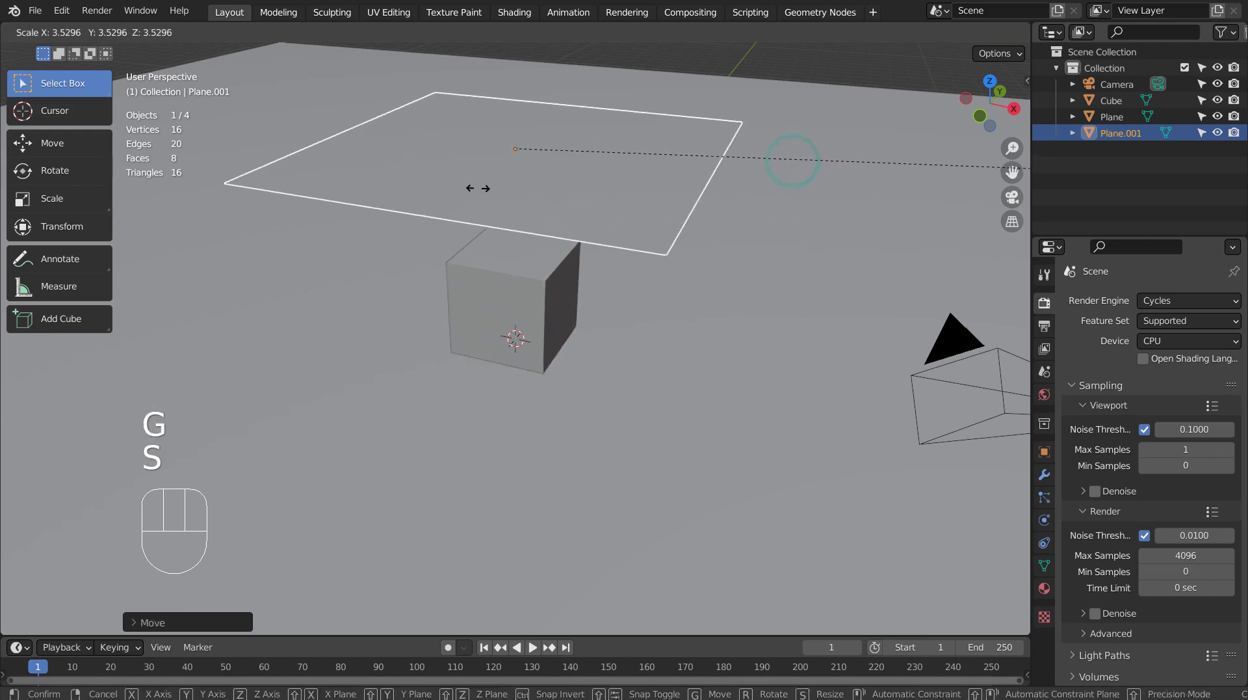
left_click(484, 189)
mouse_move(589, 319)
middle_mouse_down()
mouse_move(747, 287)
mouse_move(544, 325)
mouse_move(612, 322)
middle_mouse_up()
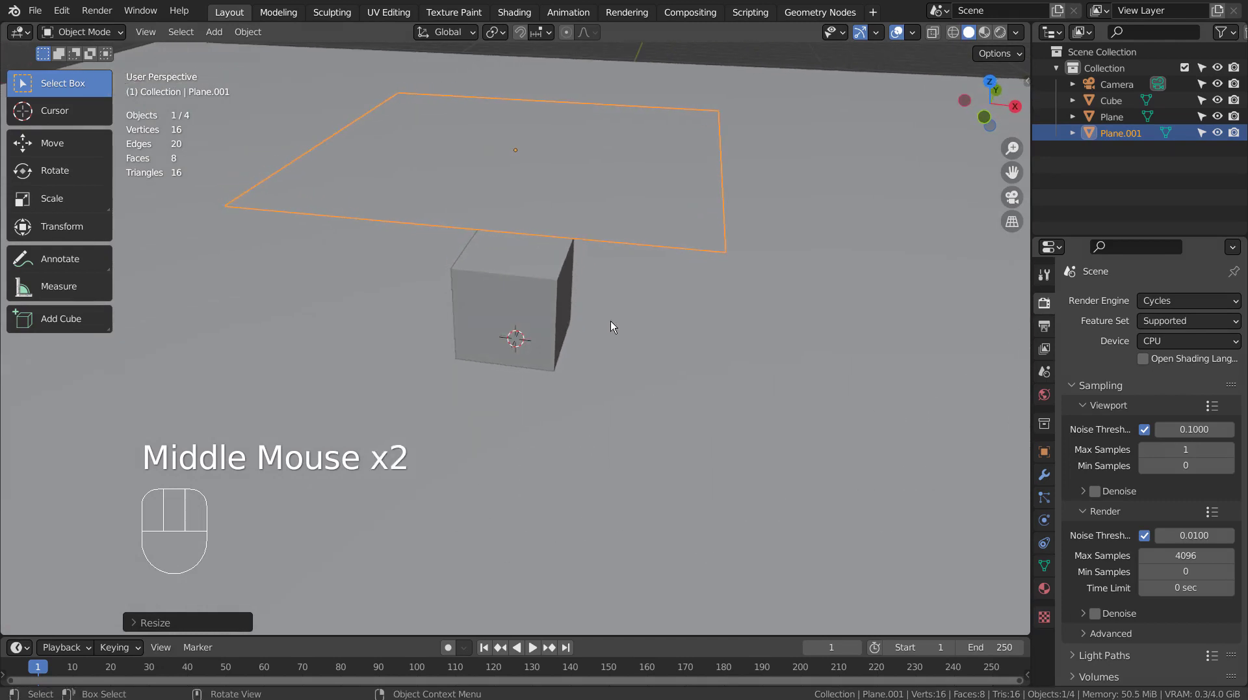
Make the ground plane and the cube Passive rigid bodies
left_click(637, 355)
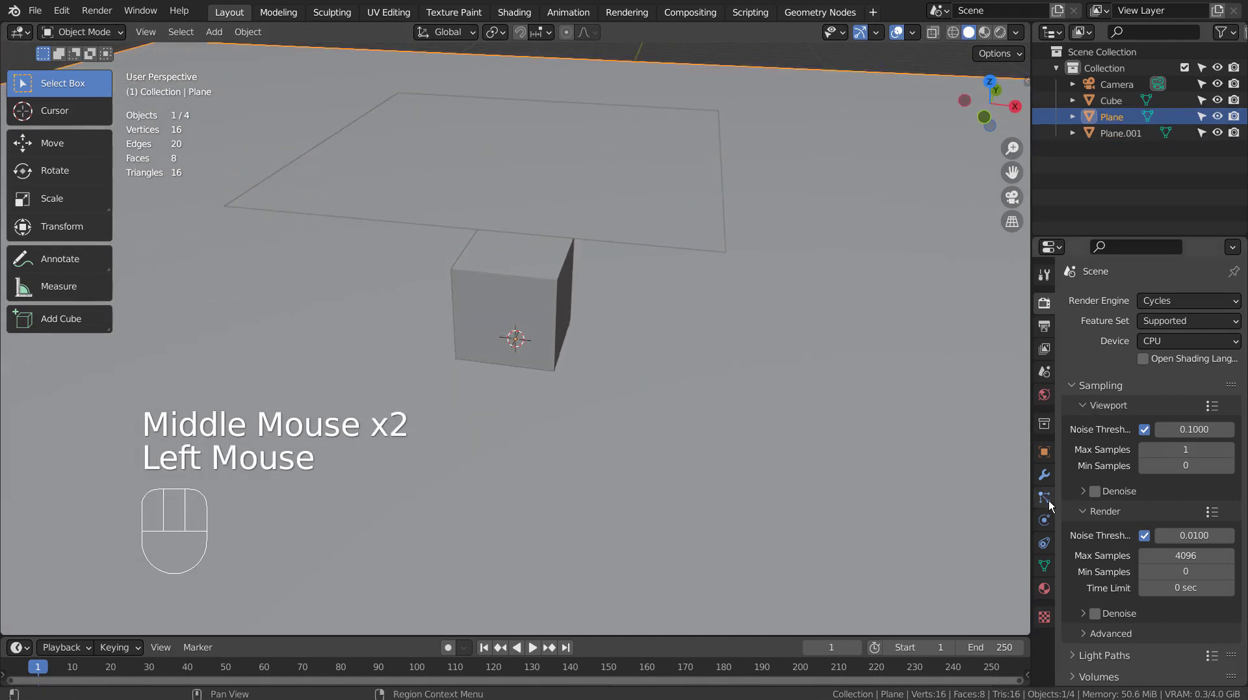
left_click(1044, 519)
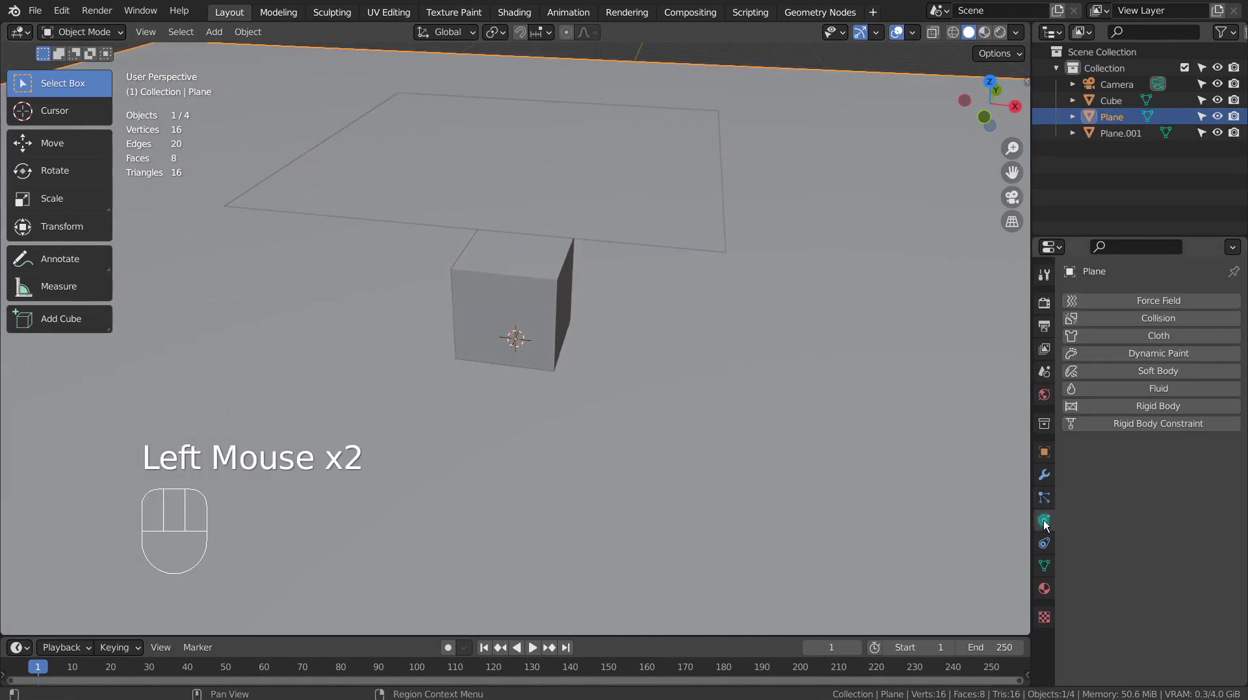
left_click(1163, 405)
left_click(1169, 465)
left_click_drag(1168, 469, 1164, 509)
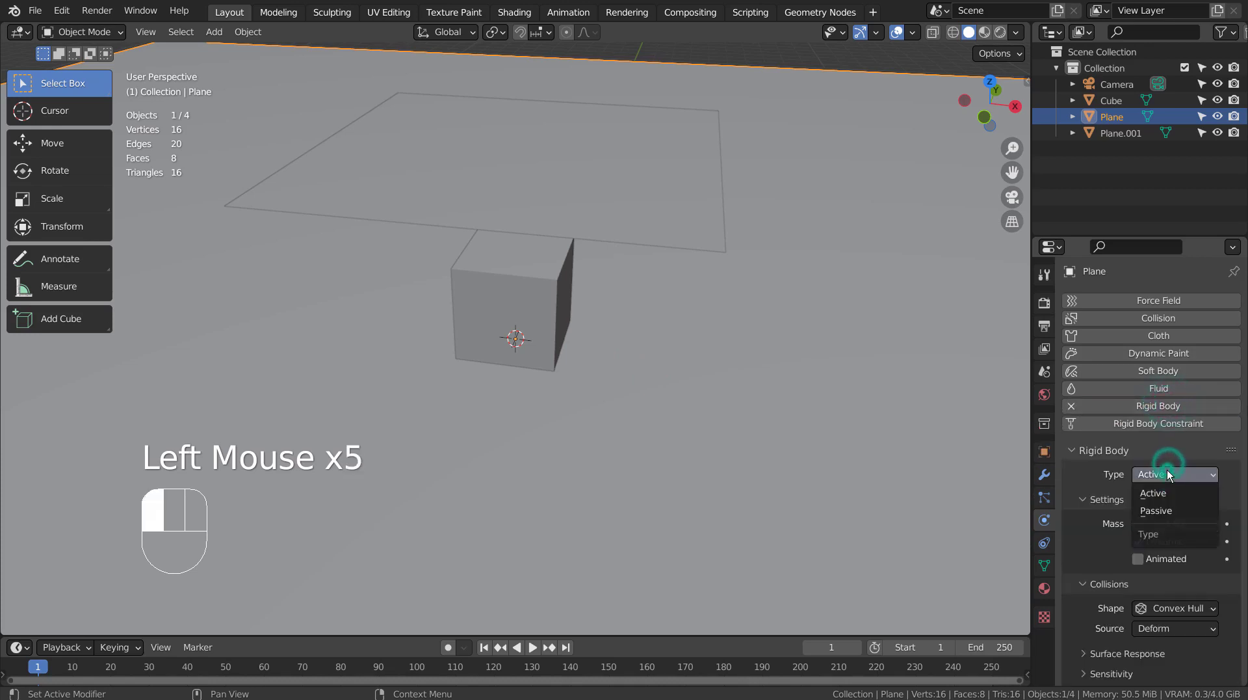
left_click(551, 350)
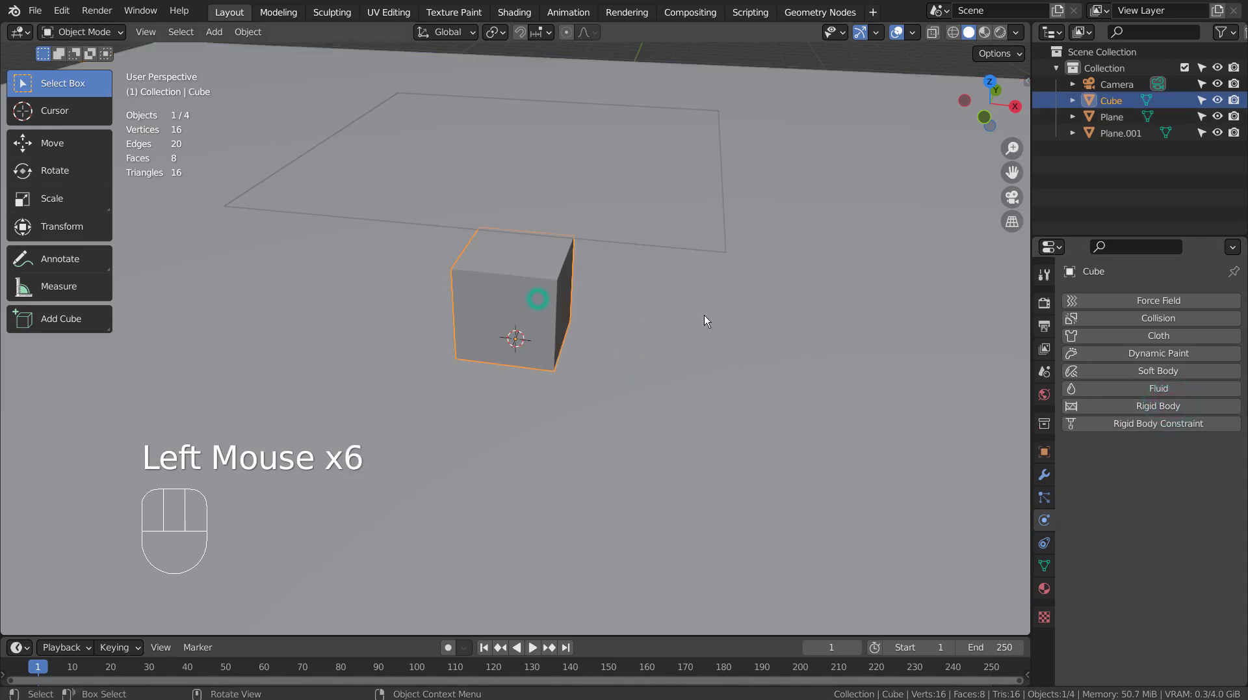
left_click(1178, 405)
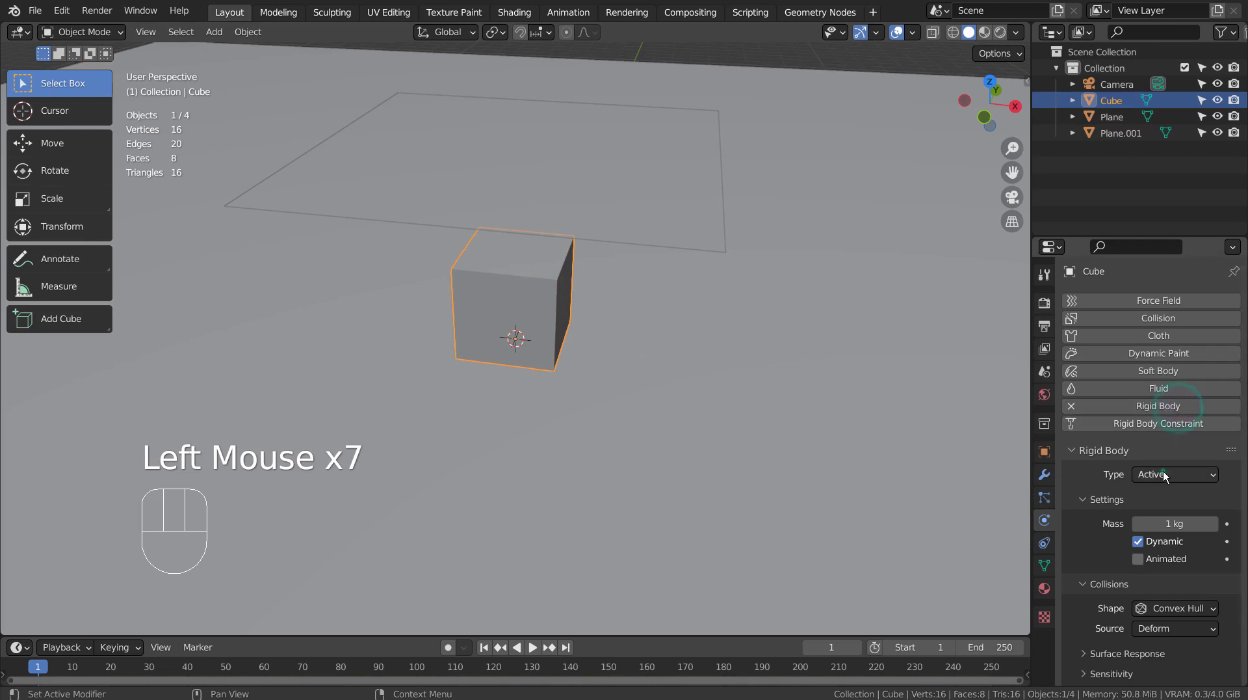
left_click_drag(1164, 473, 1158, 506)
middle_click(828, 486)
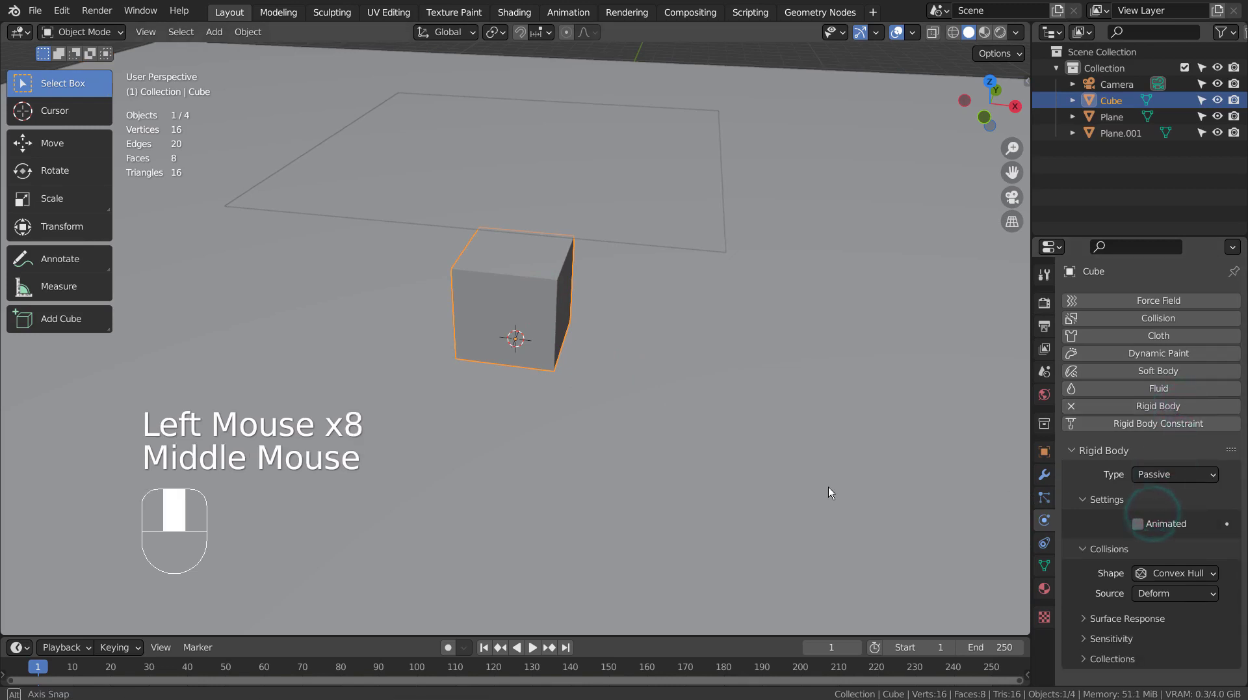
middle_click_drag(828, 487, 767, 485)
Turn the upper plane into cloth, play the fall, then stop and rewind to frame 1
left_click(576, 189)
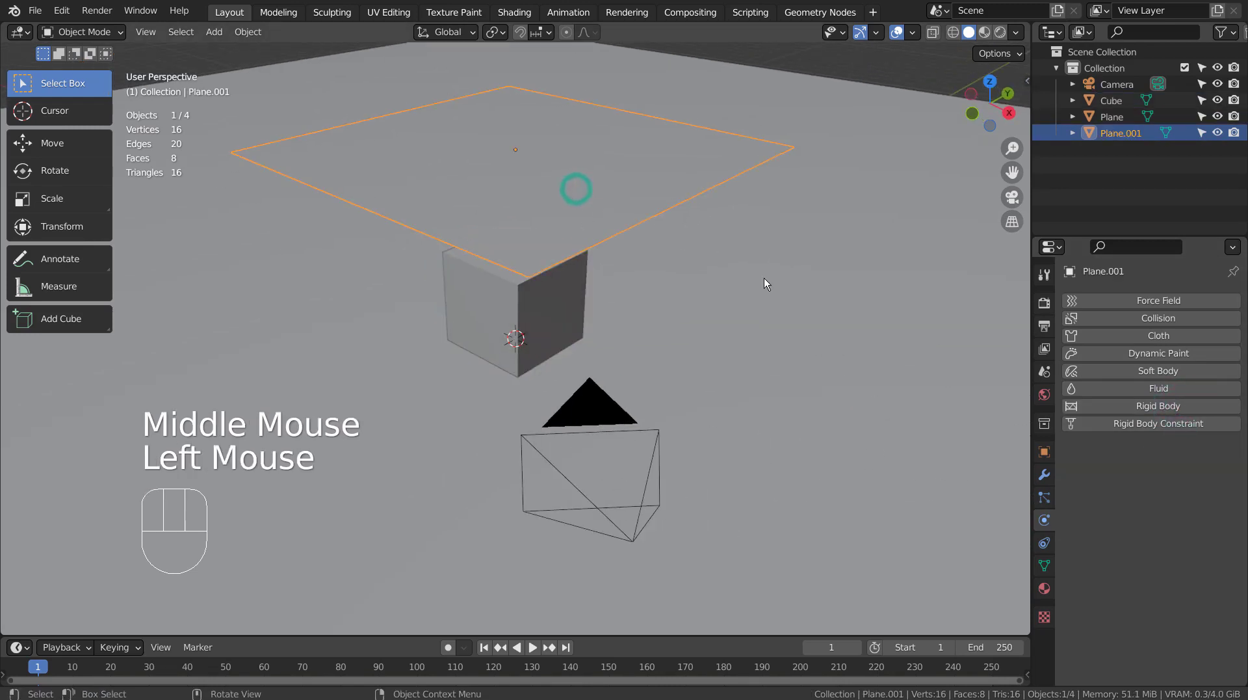
left_click(1170, 336)
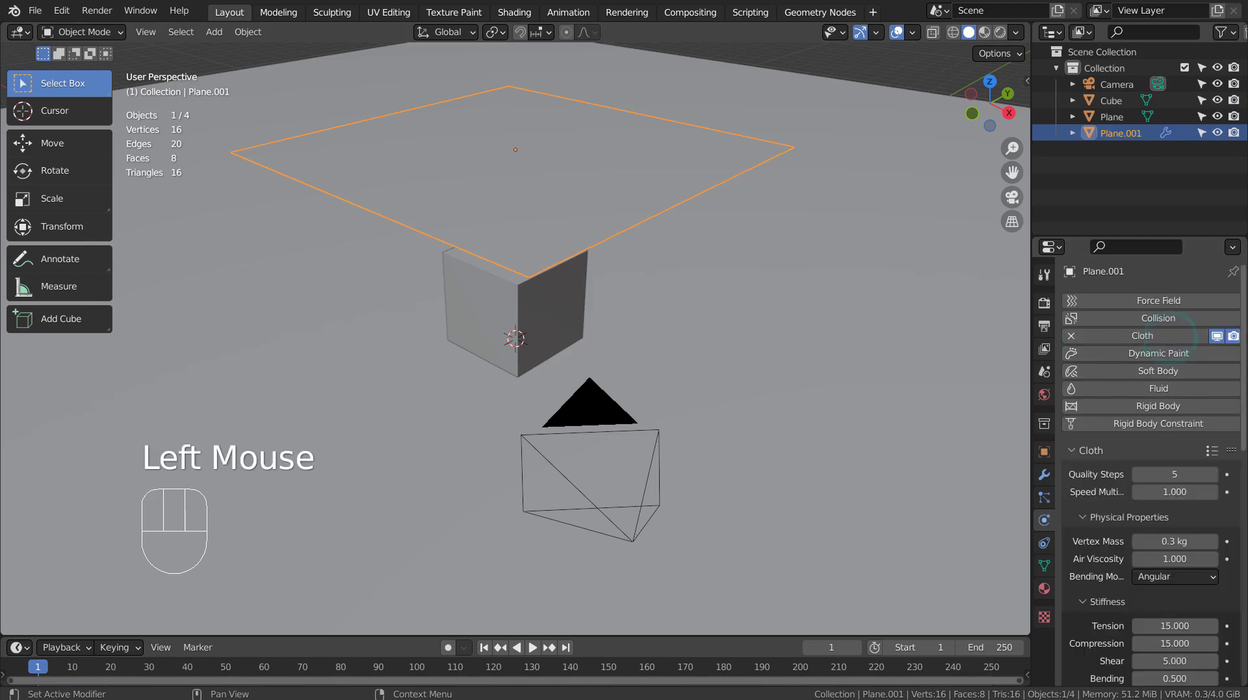
left_click(535, 648)
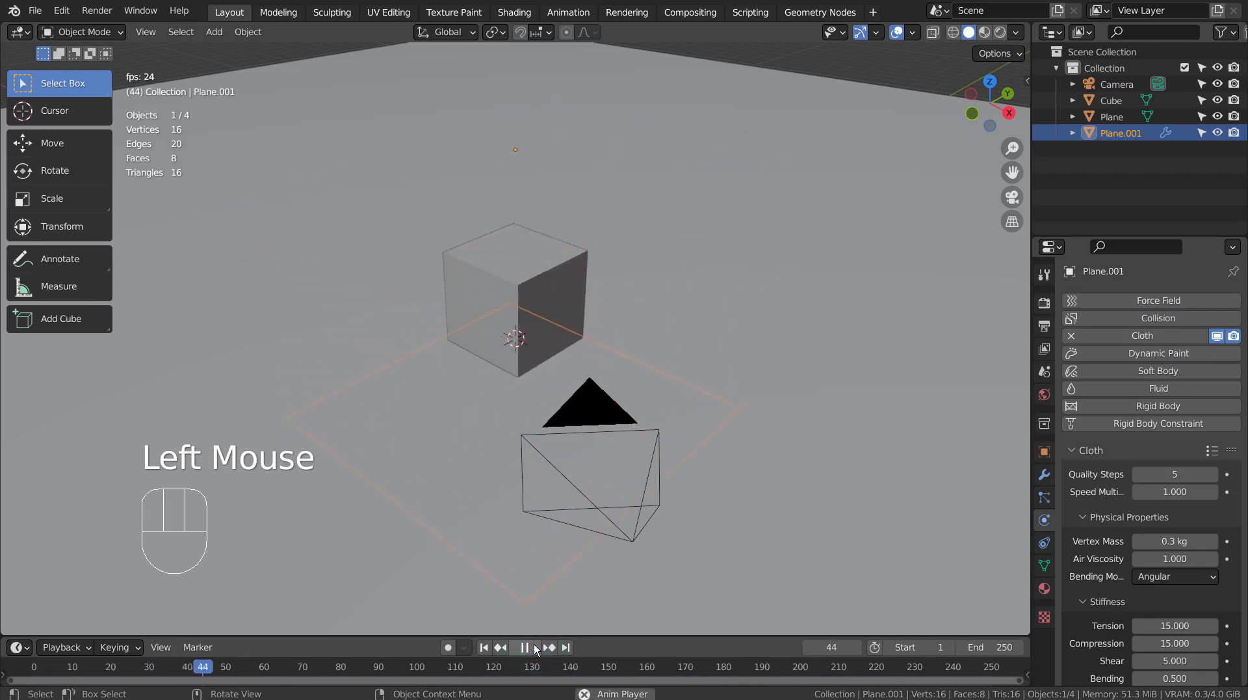
left_click(532, 648)
left_click(484, 647)
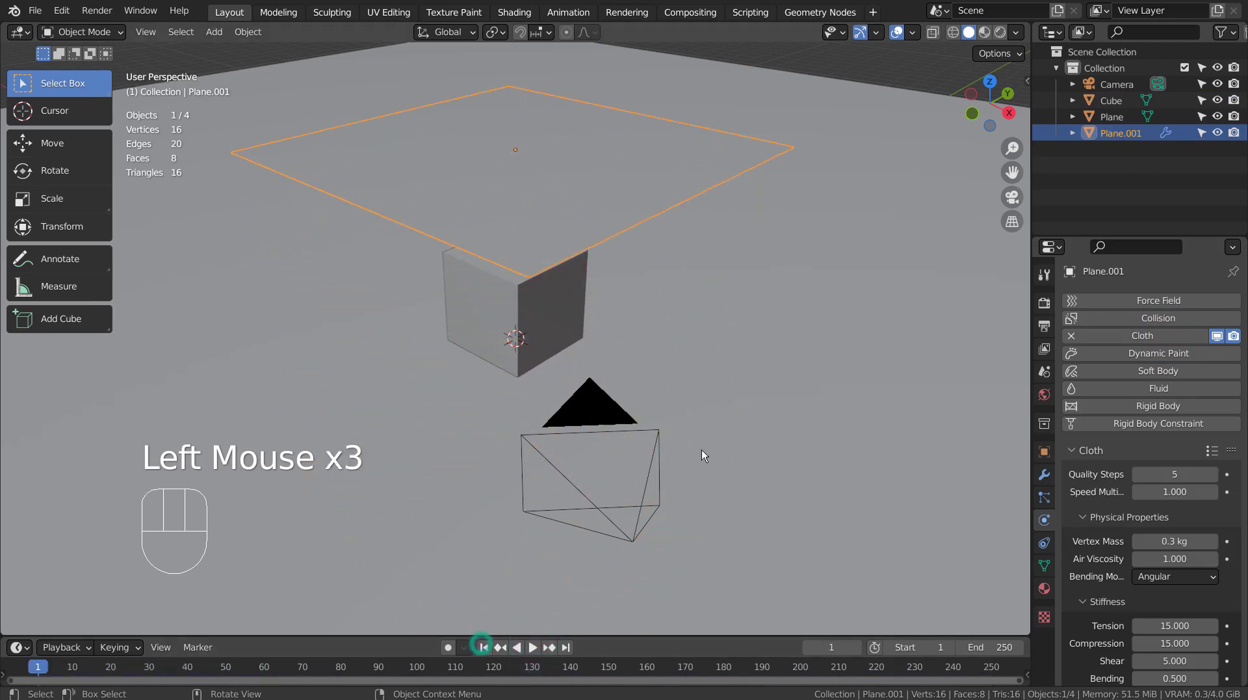
Replace rigid body physics with Collision on the ground plane and the cube
left_click(824, 337)
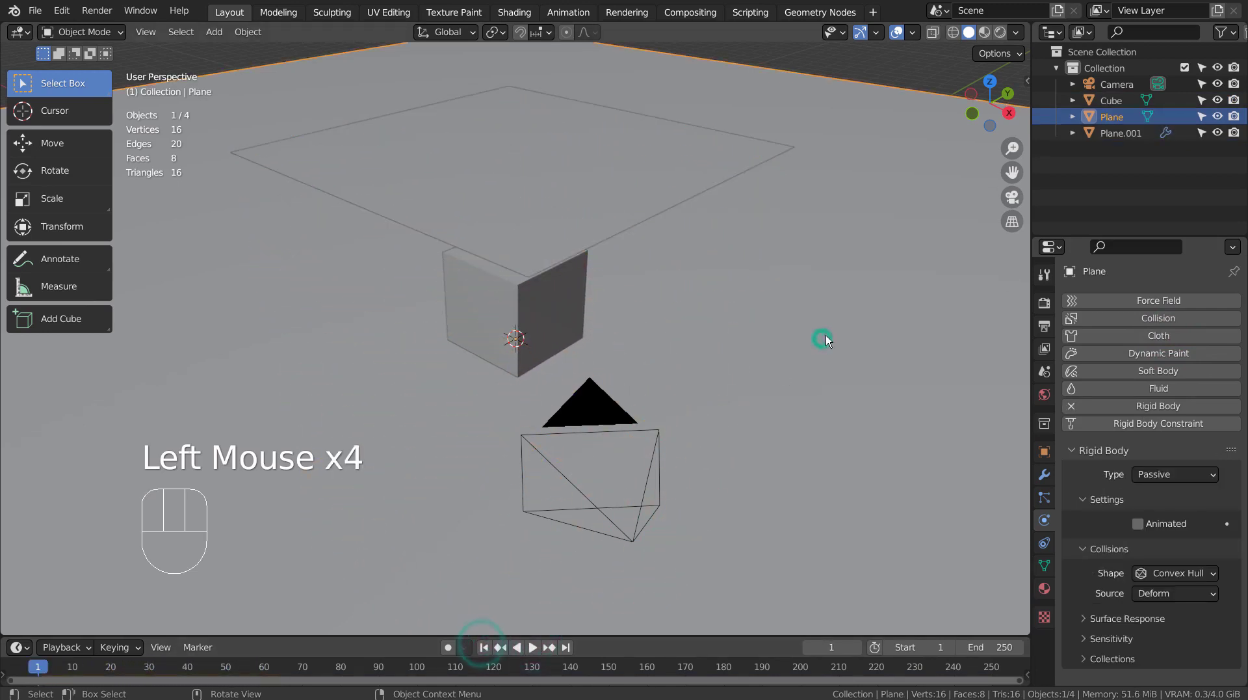
left_click(1072, 406)
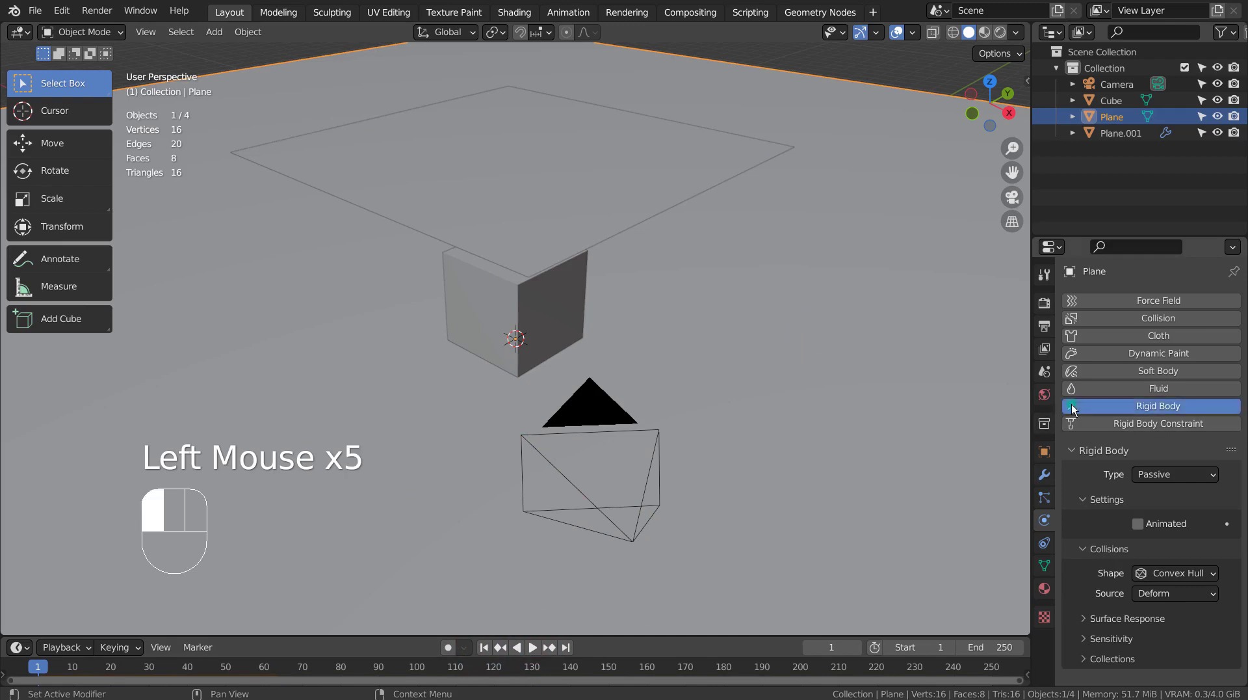
left_click(1164, 318)
left_click(572, 312)
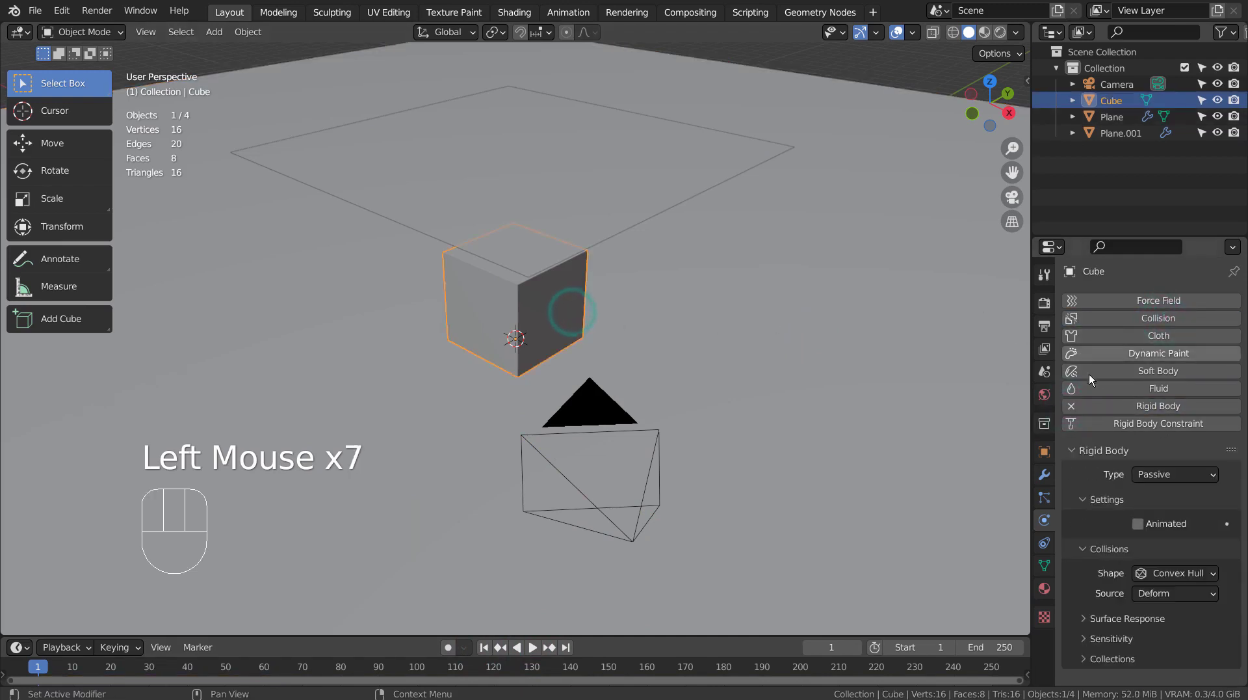
left_click(1072, 405)
left_click(1144, 320)
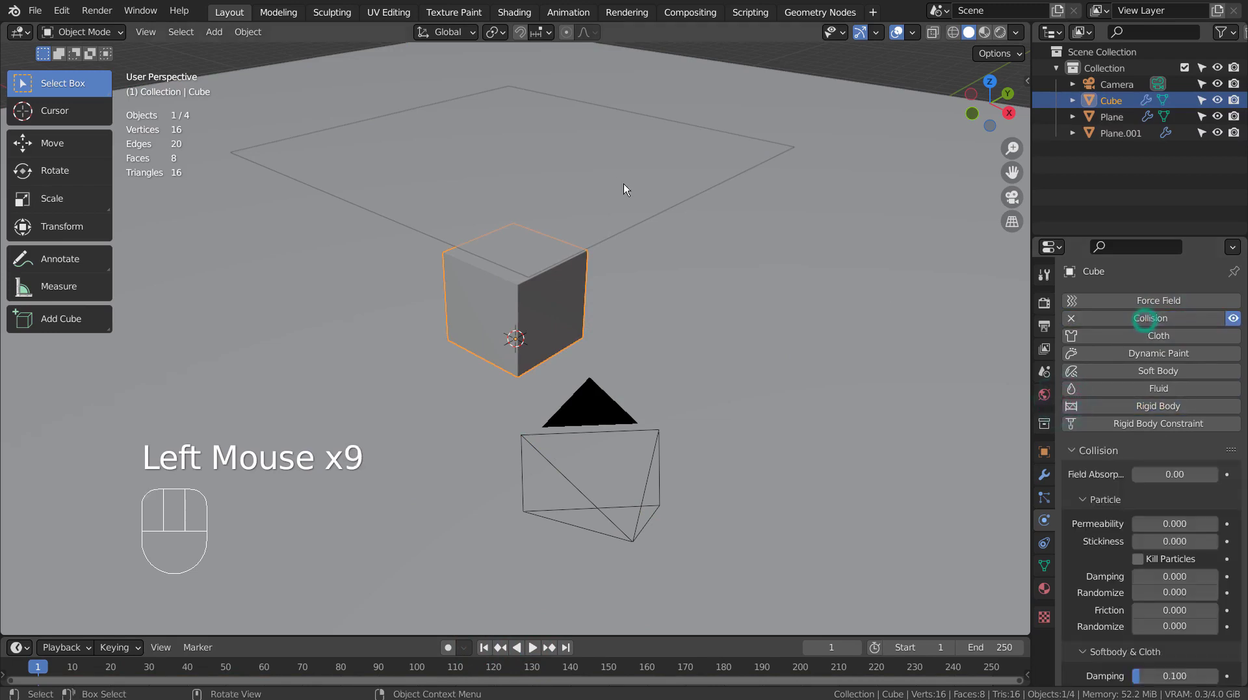
Test the cloth fall, rewind to frame 1, and subdivide the cloth plane into four faces
left_click(582, 157)
left_click(532, 648)
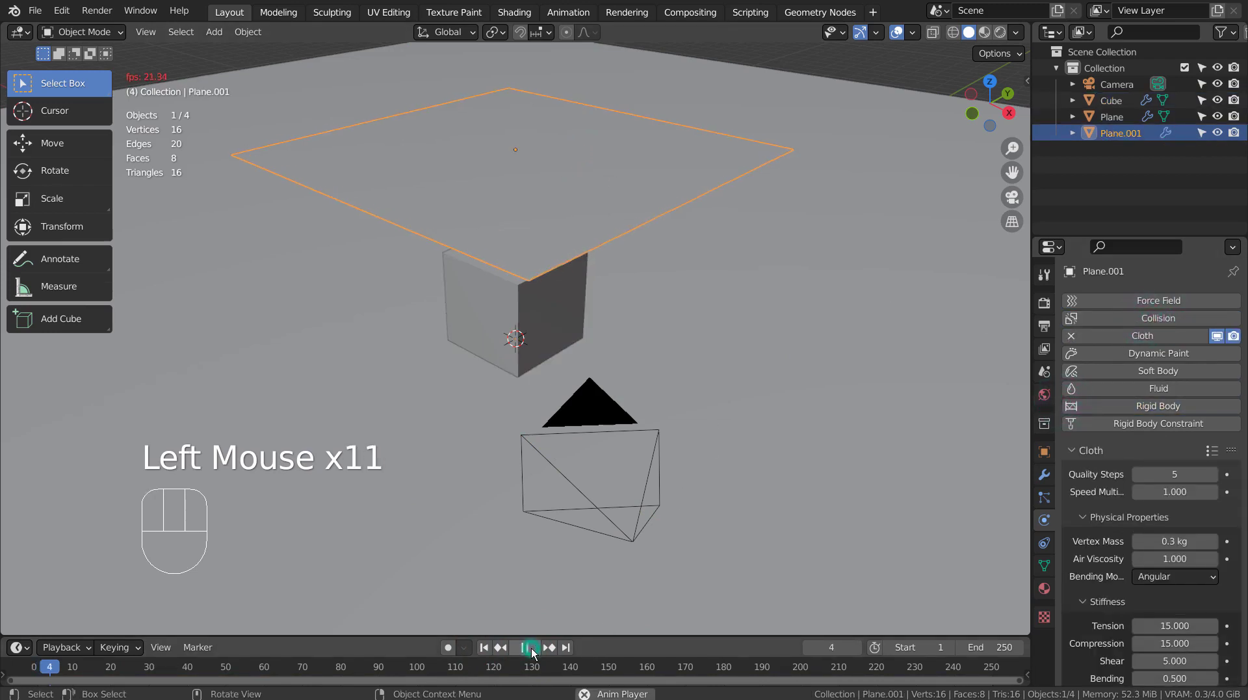
mouse_move(420, 317)
middle_mouse_down()
mouse_move(507, 244)
mouse_move(474, 262)
middle_mouse_up()
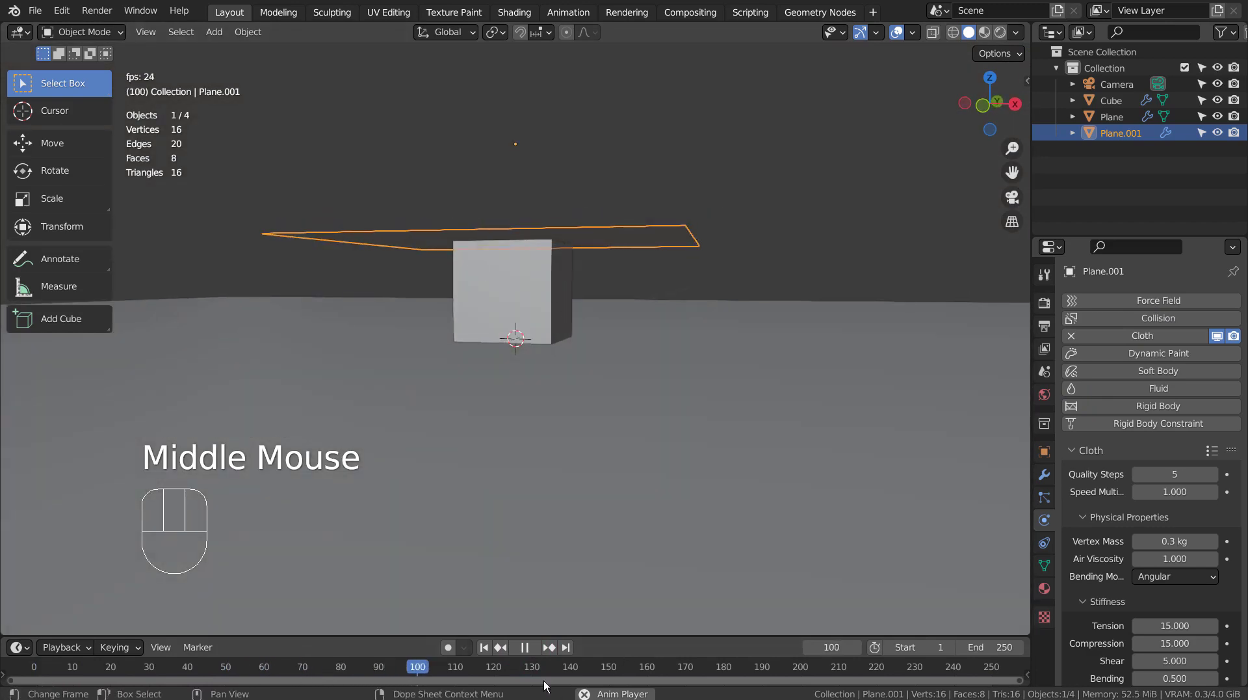
left_click(526, 647)
left_click(483, 647)
mouse_move(572, 455)
middle_mouse_down()
mouse_move(602, 379)
mouse_move(572, 415)
middle_mouse_up()
key("Tab")
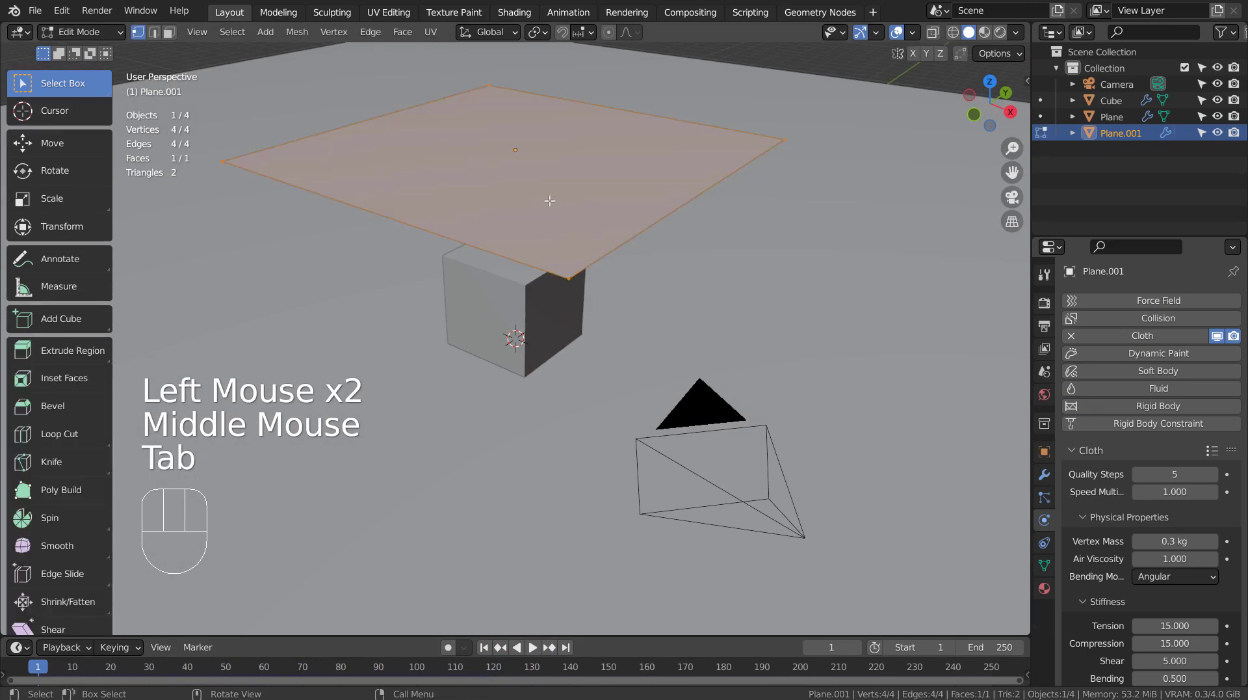
right_click_drag(543, 229, 549, 201)
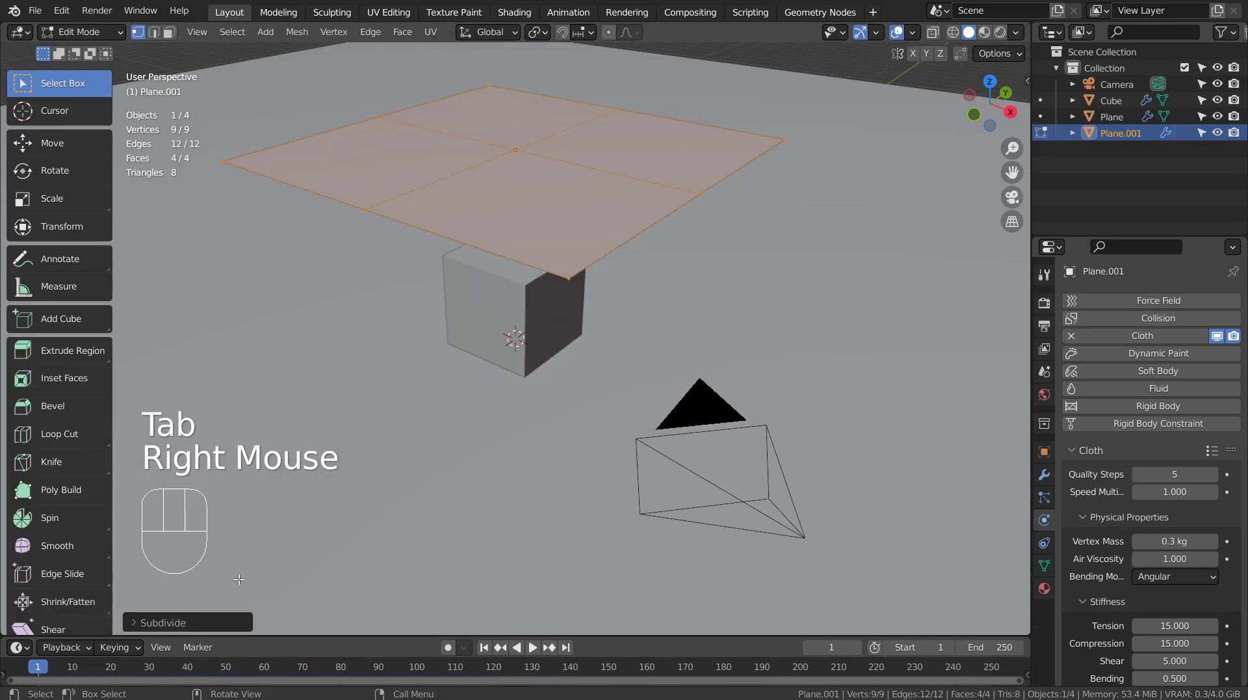
Test the cloth simulation in object mode, then stop and rewind to frame 1
key("Tab")
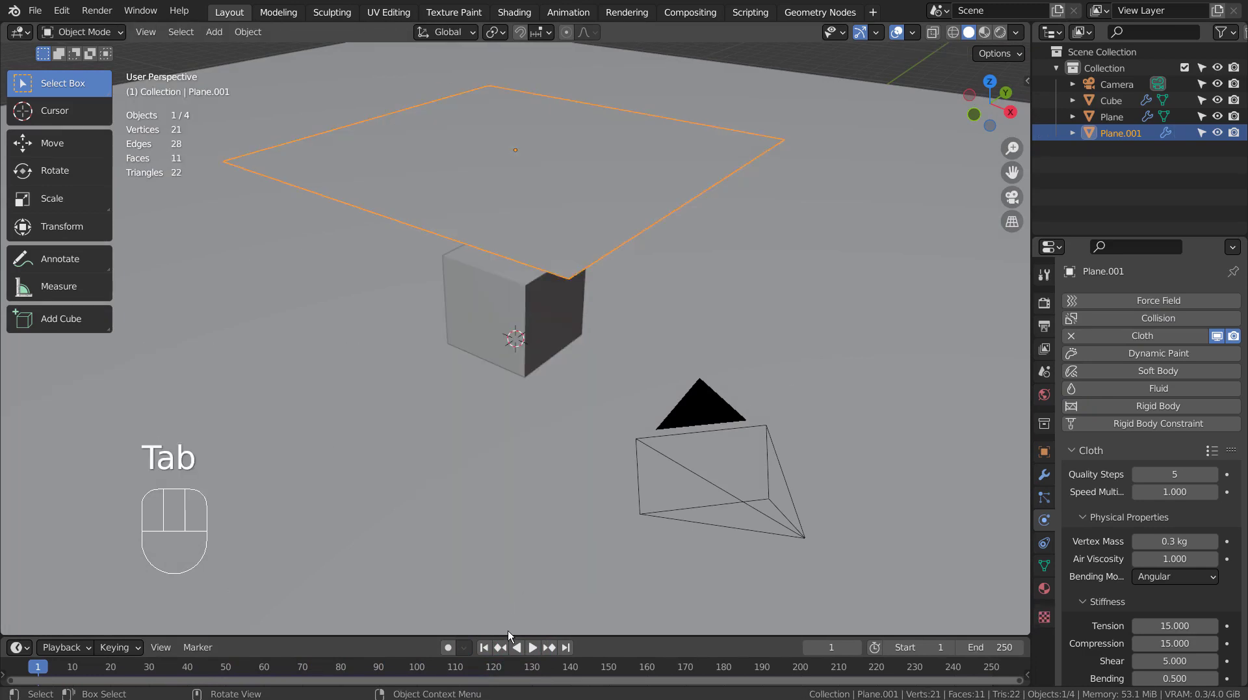
left_click(535, 646)
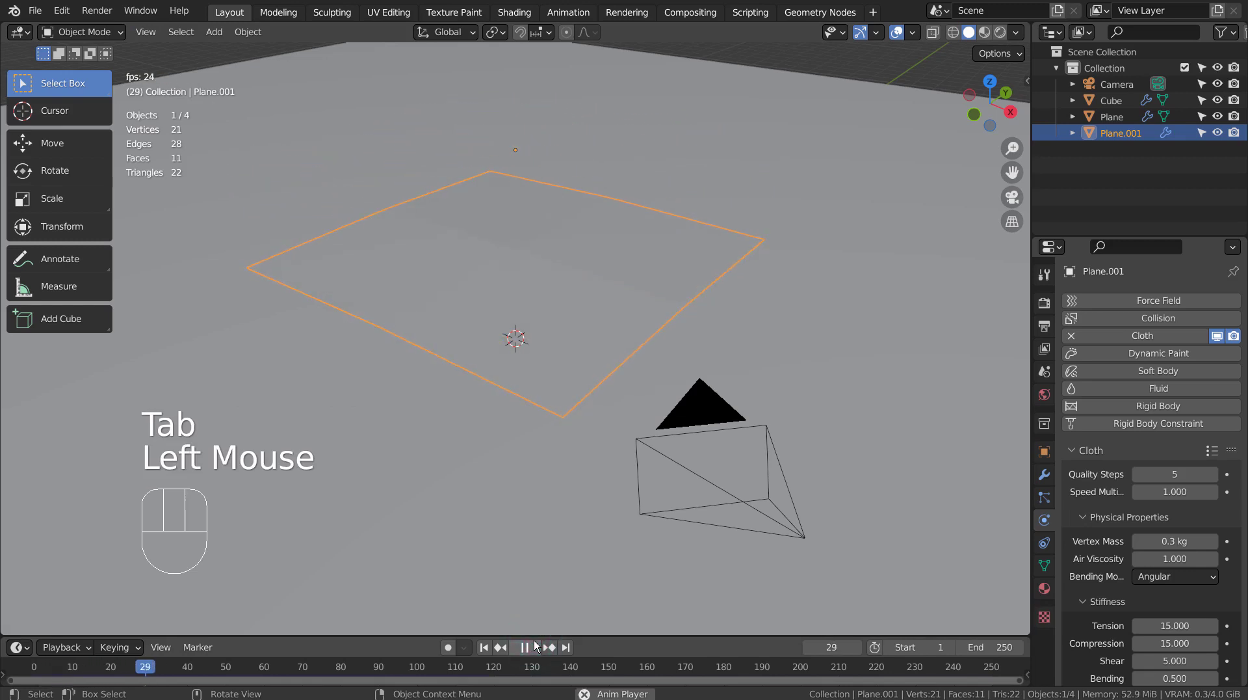
scroll(601, 272, "up", 2)
middle_click_drag(601, 272, 602, 253)
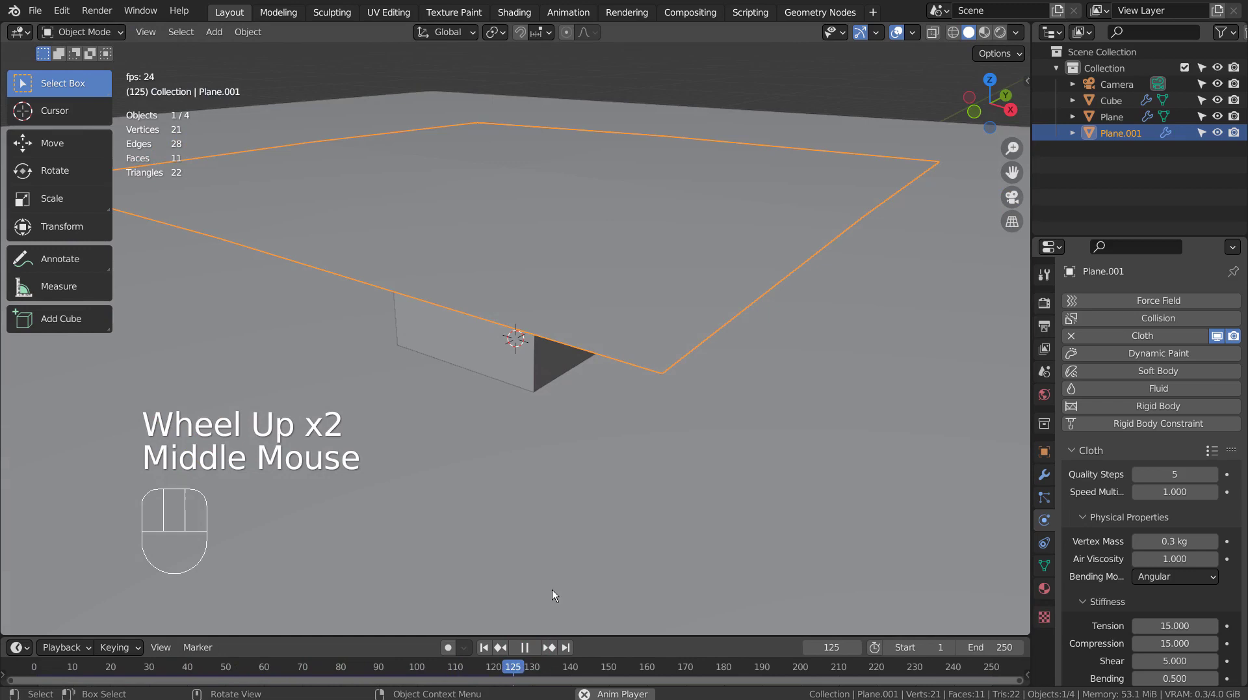
left_click(524, 647)
left_click(483, 647)
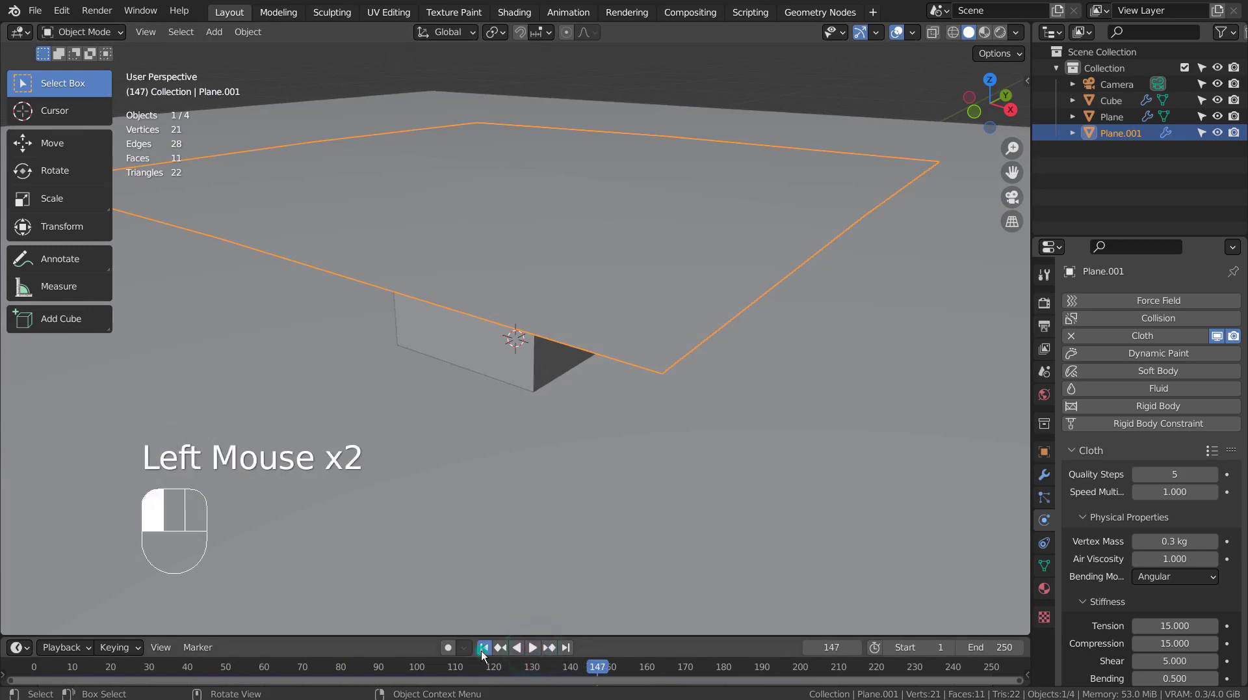
scroll(592, 286, "down", 1)
scroll(596, 285, "down", 1)
Subdivide the cloth plane again, test the fall, then stop and rewind
key("Tab")
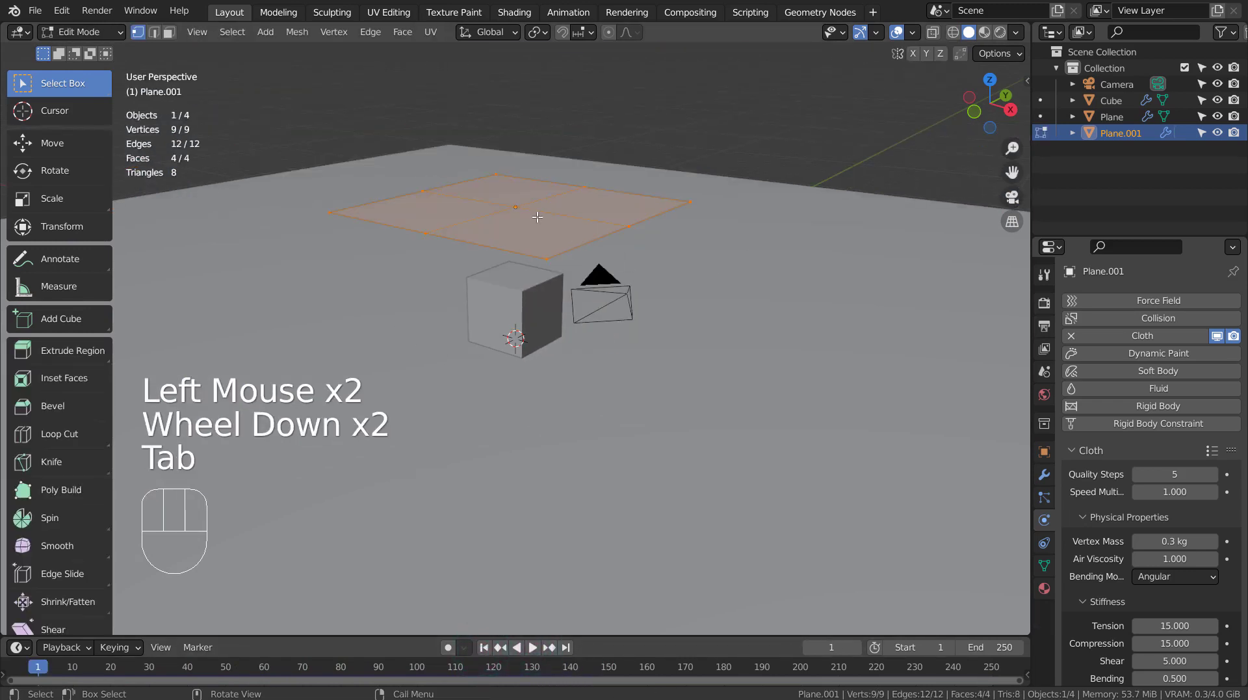
right_click(537, 217)
key("Tab")
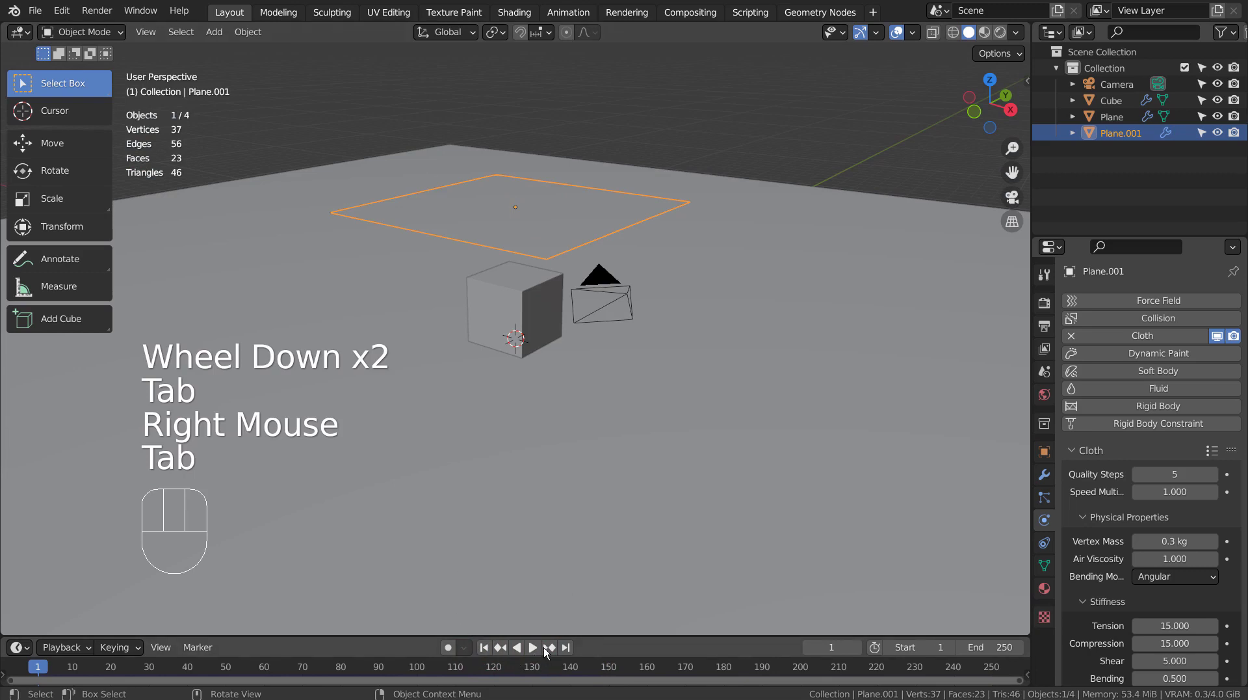
left_click(532, 647)
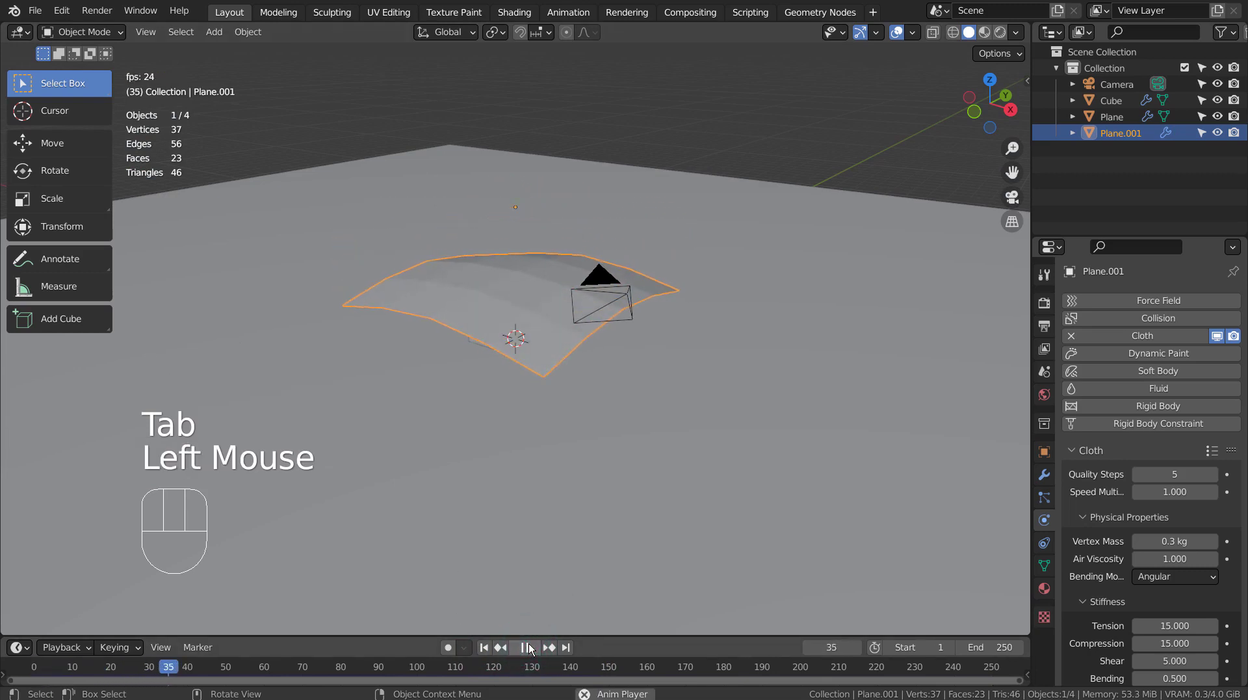
left_click(528, 644)
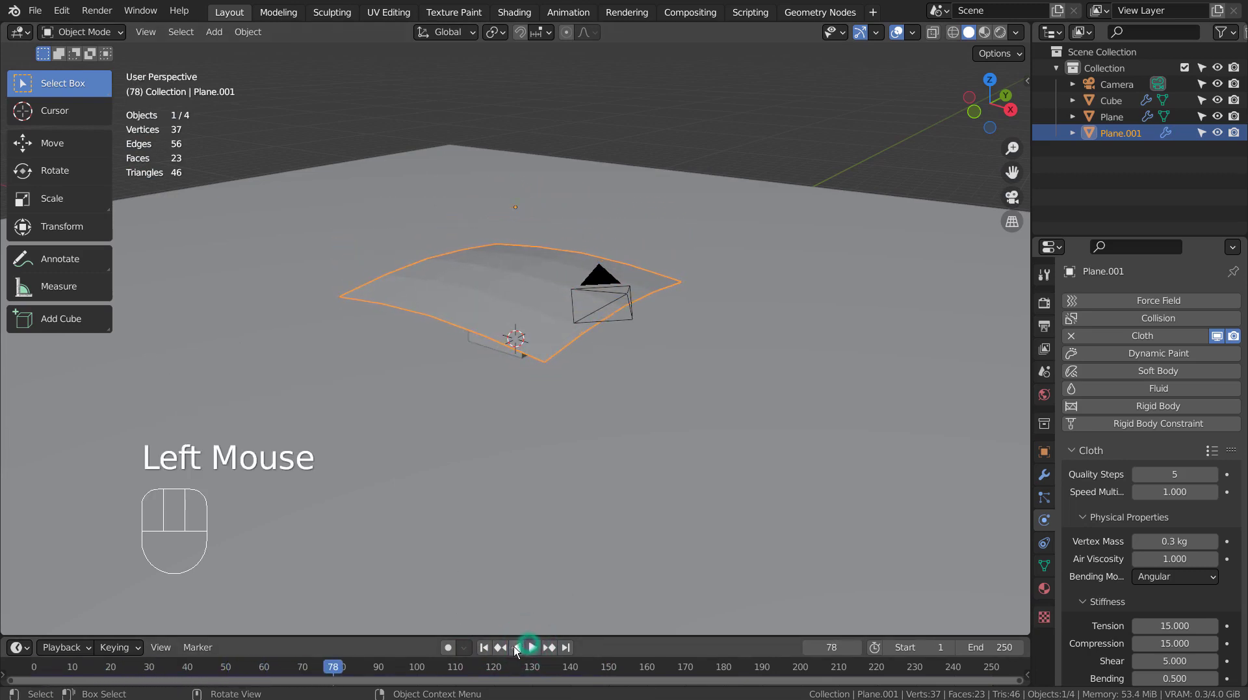
left_click(485, 646)
Subdivide the cloth once more into a 256-face grid and play it draping over the cube
key("Tab")
right_click(534, 243)
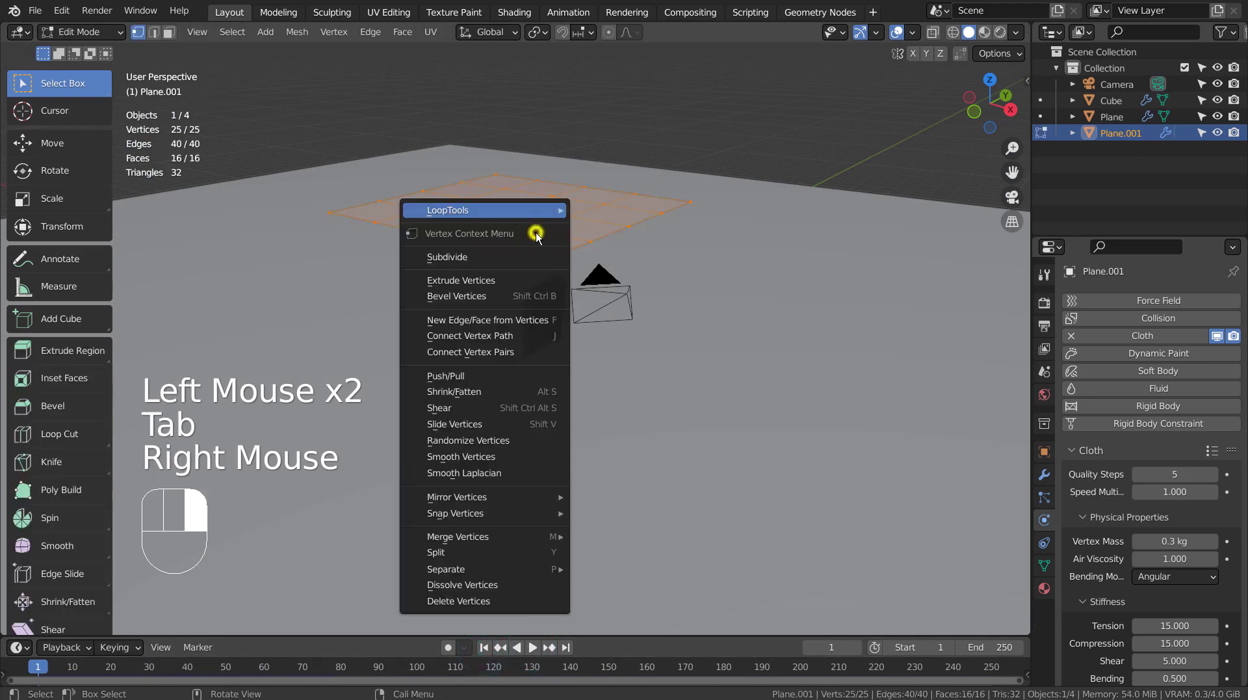
key("Tab")
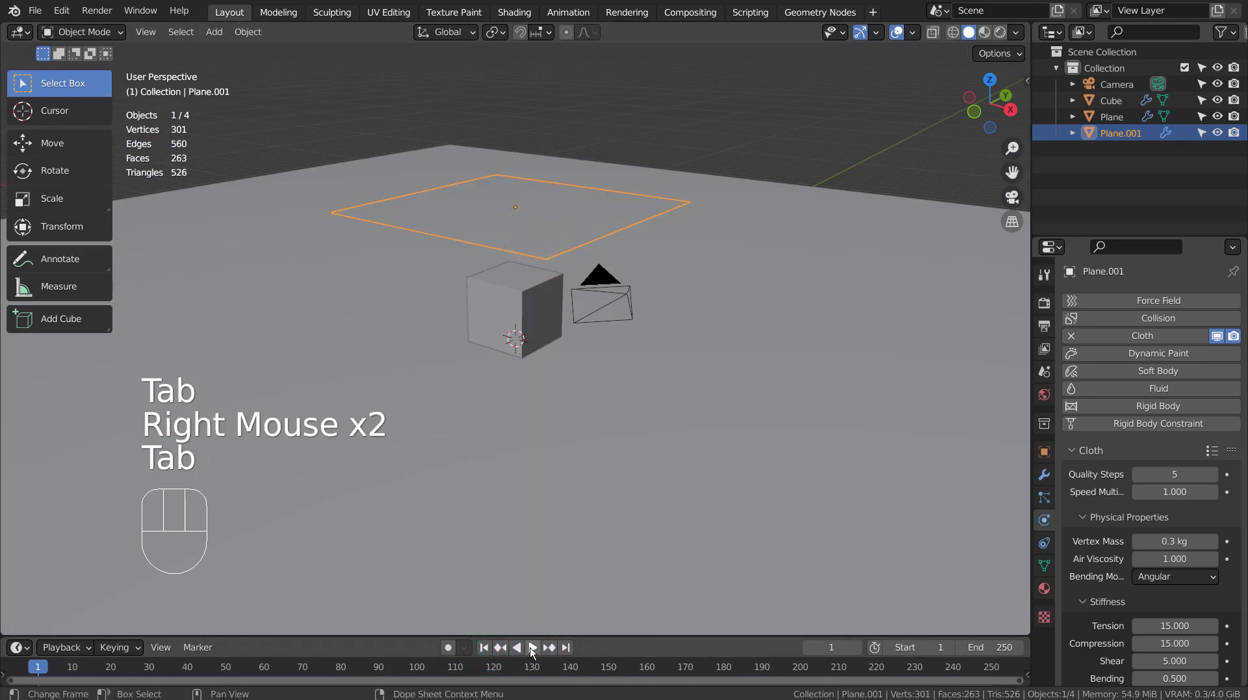
left_click(530, 646)
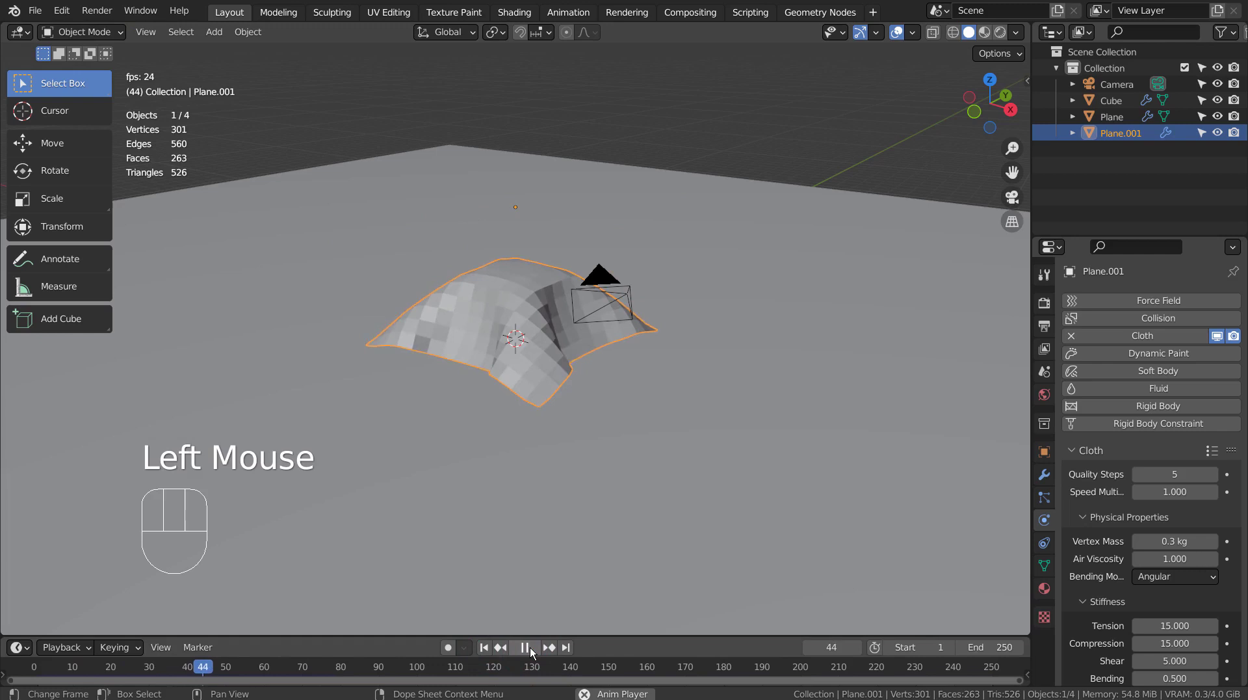
mouse_move(558, 593)
middle_mouse_down()
mouse_move(689, 411)
mouse_move(875, 407)
mouse_move(583, 418)
middle_mouse_up()
Subdivide the cloth to a finer 1,024-face grid and replay the drape
key("Tab")
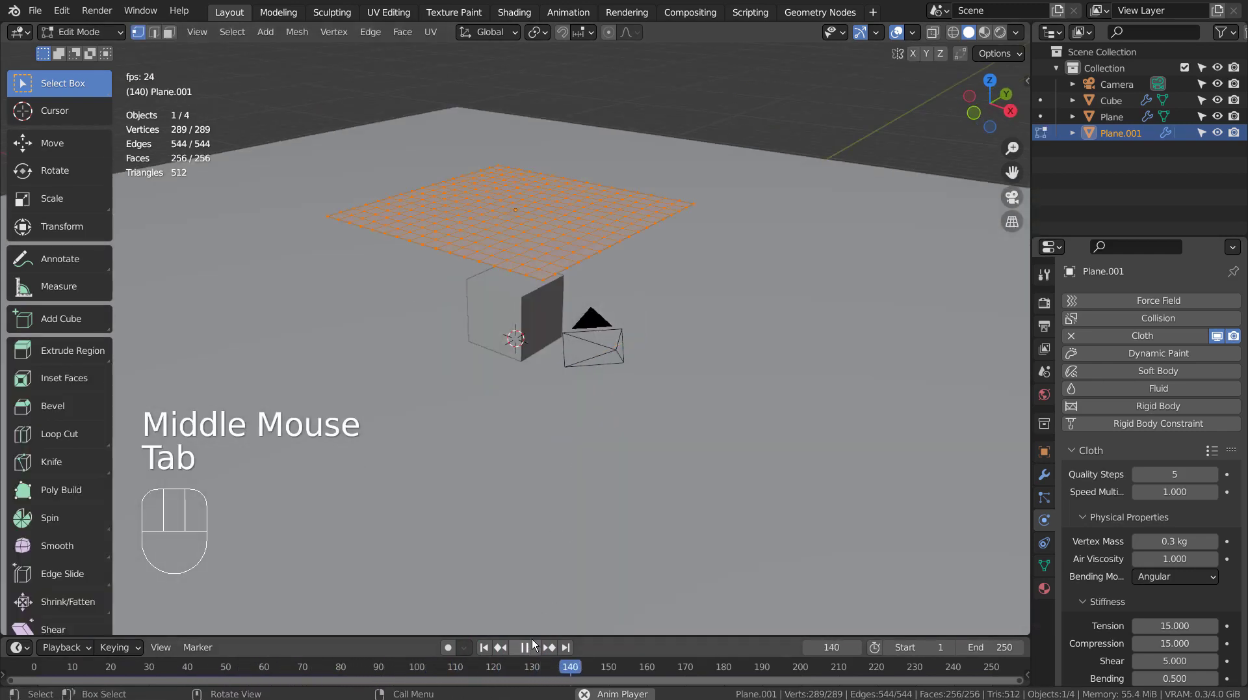
left_click(524, 646)
left_click(485, 646)
right_click(529, 248)
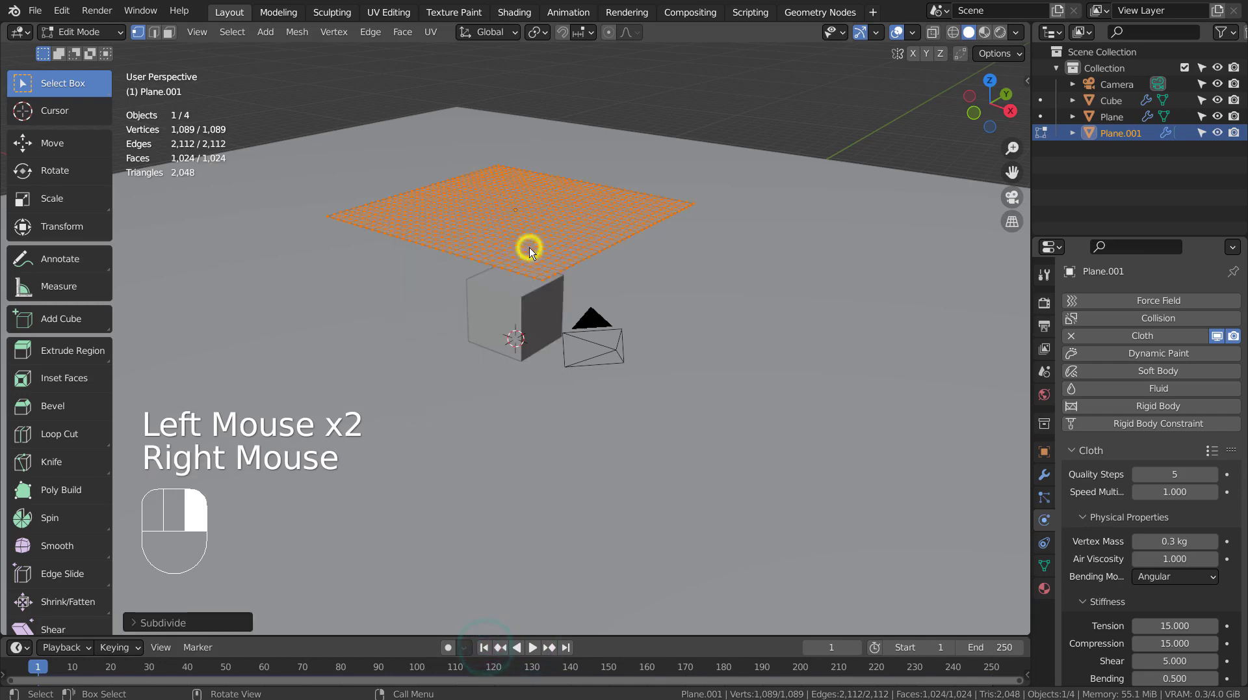
key("Tab")
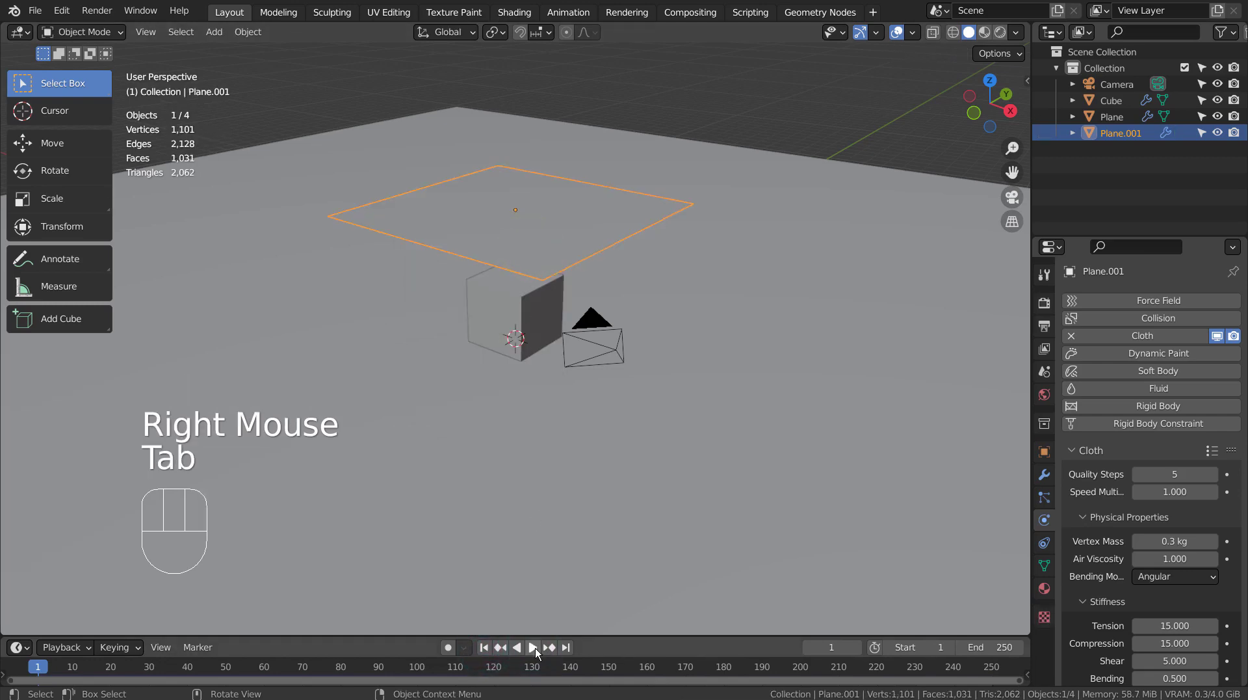
left_click(532, 647)
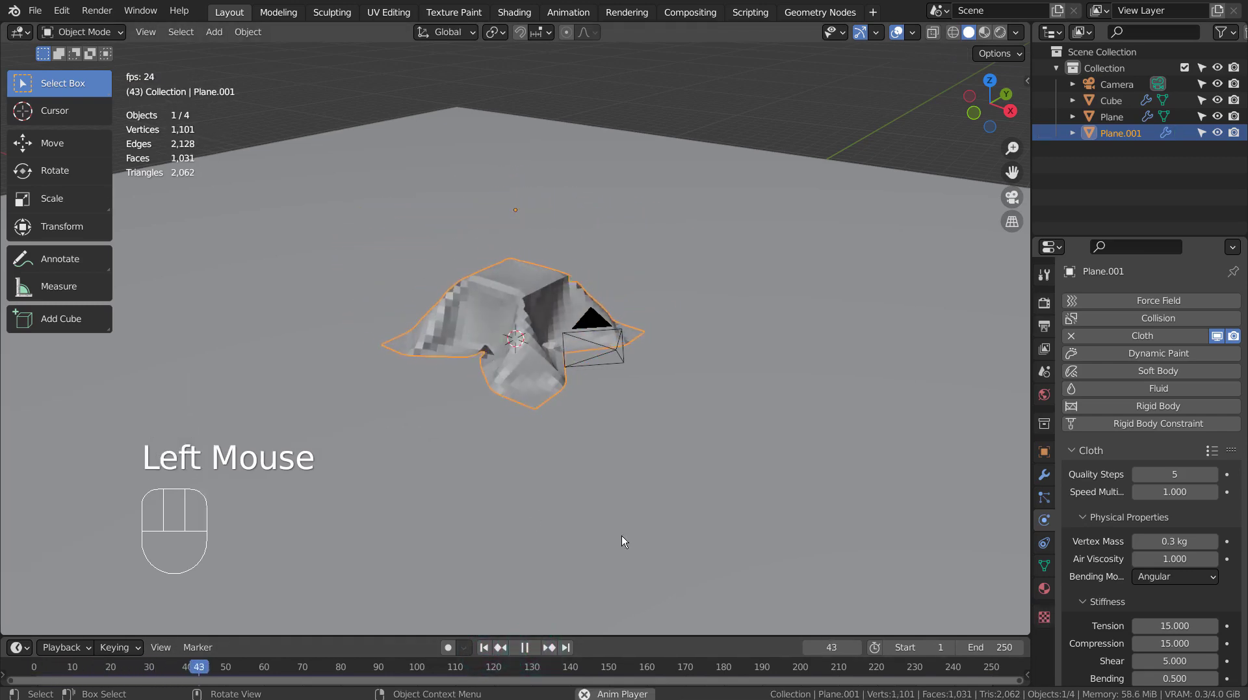
Apply Shade Smooth to the draped cloth and stop playback
scroll(626, 412, "up", 3)
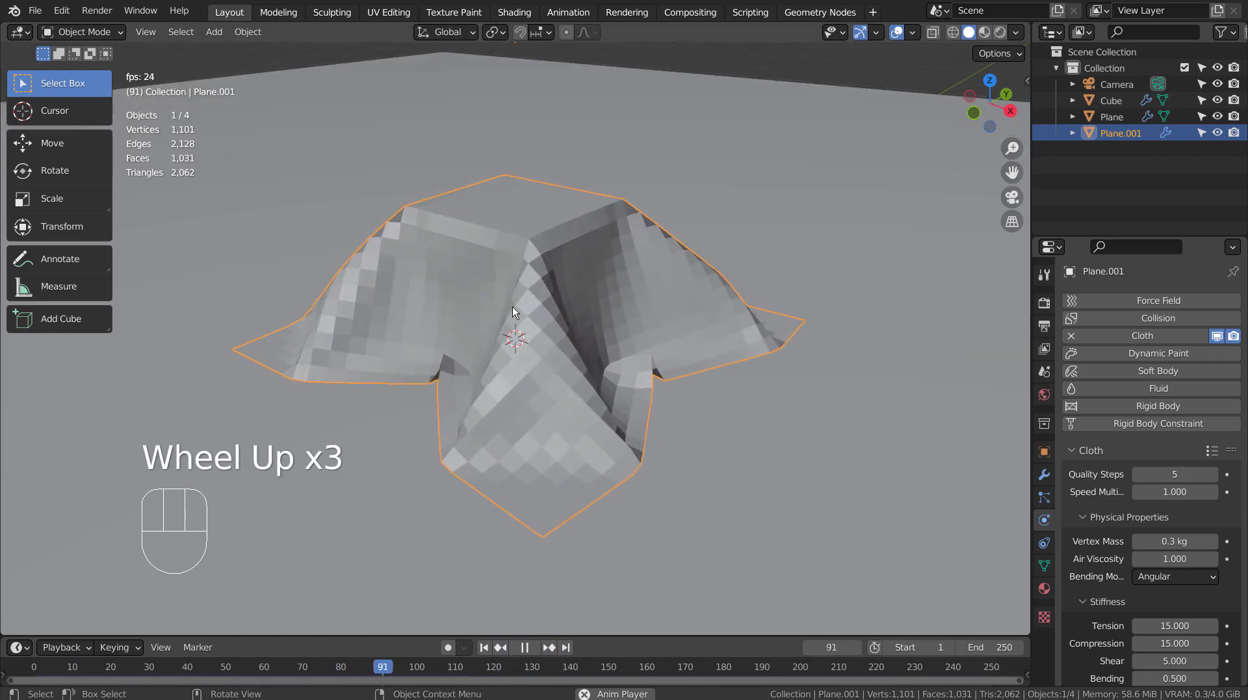
right_click(446, 277)
left_click(446, 277)
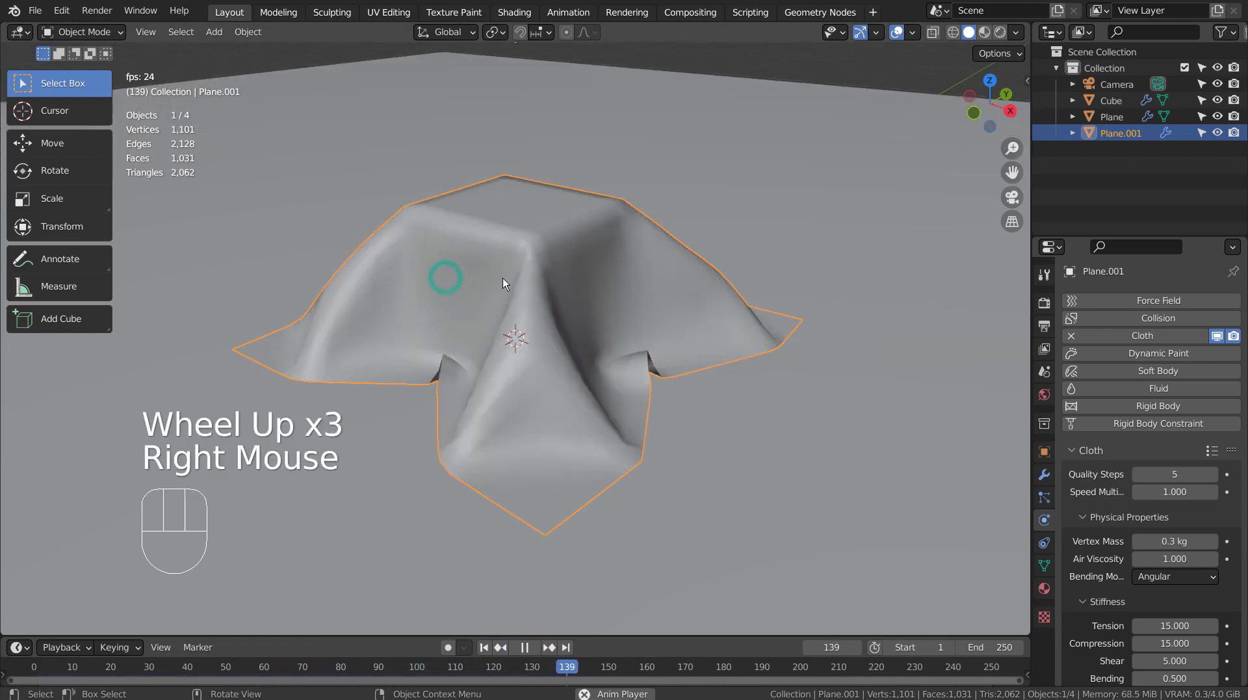
mouse_move(502, 279)
middle_mouse_down()
mouse_move(697, 299)
mouse_move(846, 288)
mouse_move(655, 323)
middle_mouse_up()
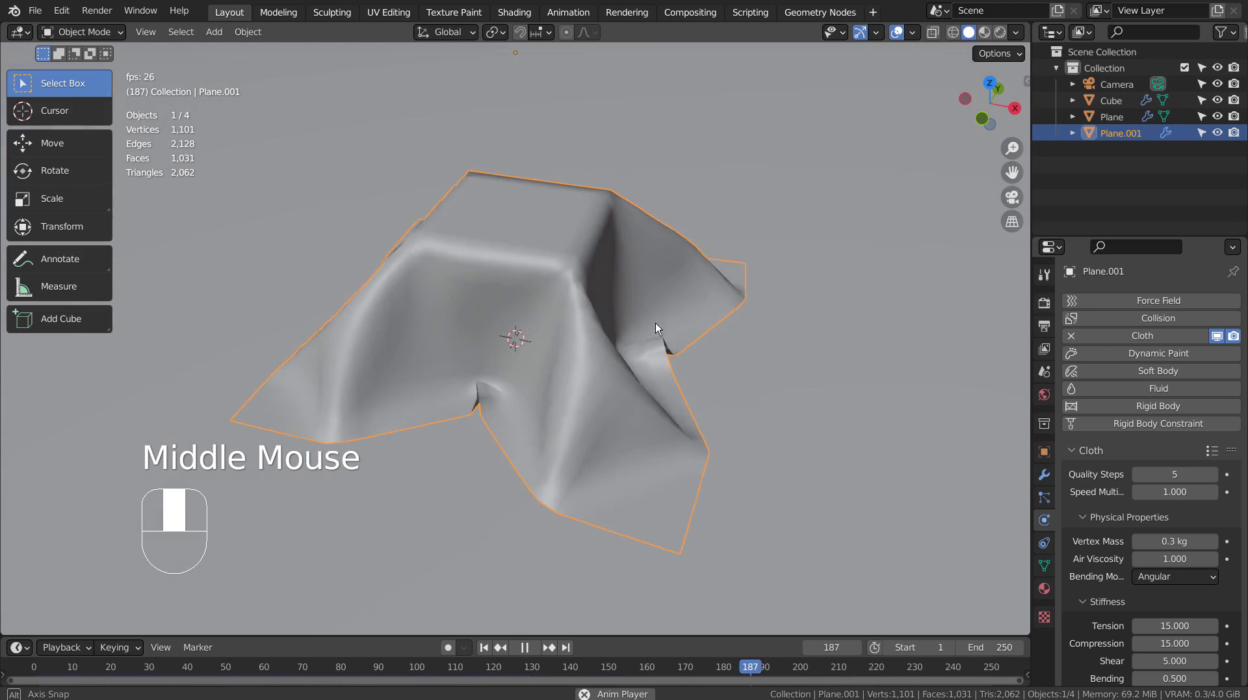
left_click(525, 647)
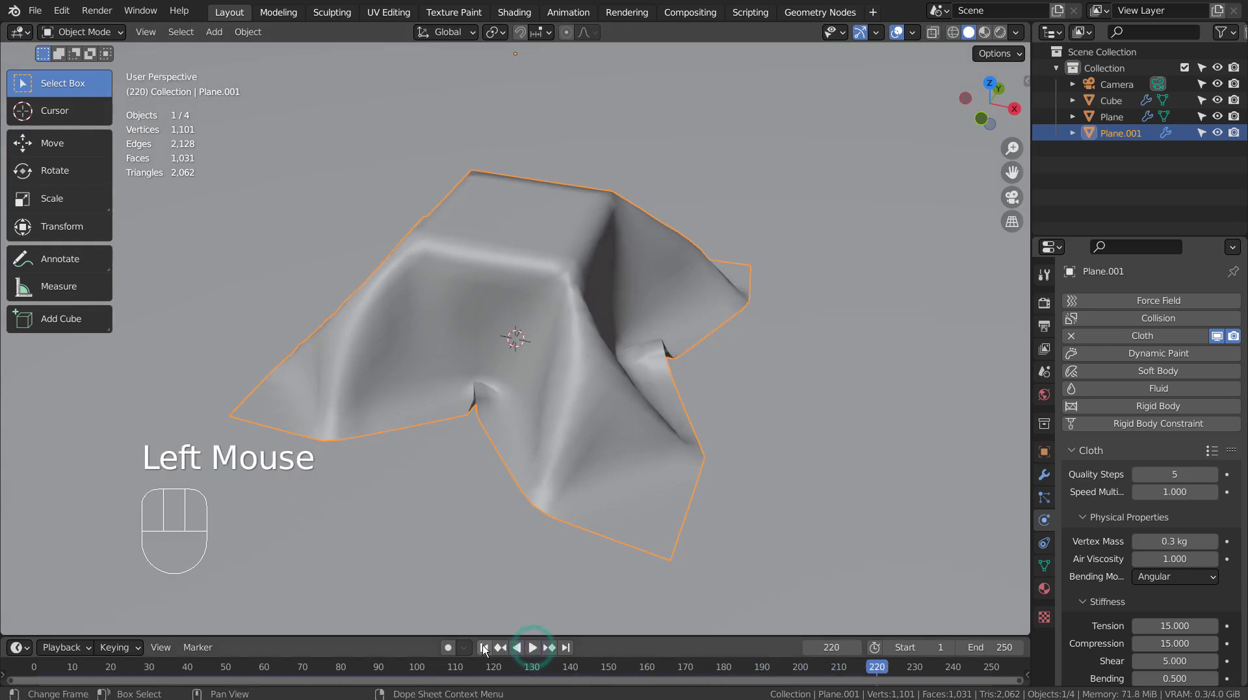
Rewind to frame 1 and subdivide the cloth into a 4,096-face grid
left_click(485, 647)
scroll(587, 462, "down", 2)
key("Tab")
right_click(575, 284)
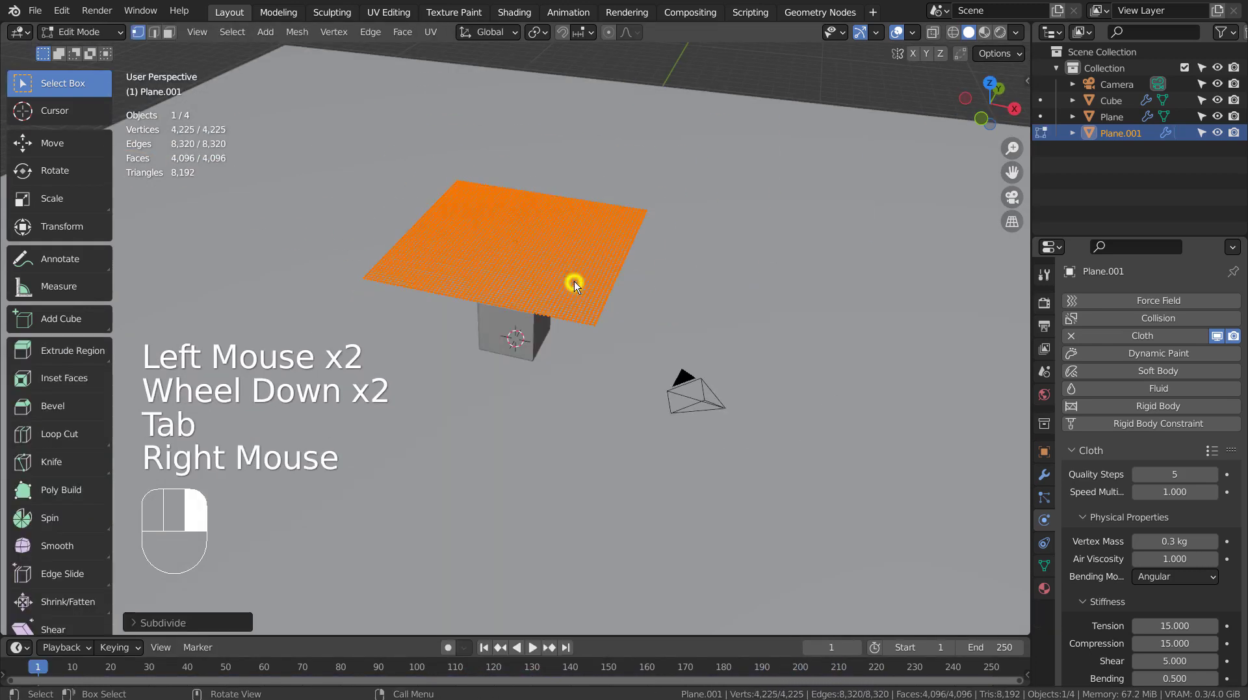
key("Tab")
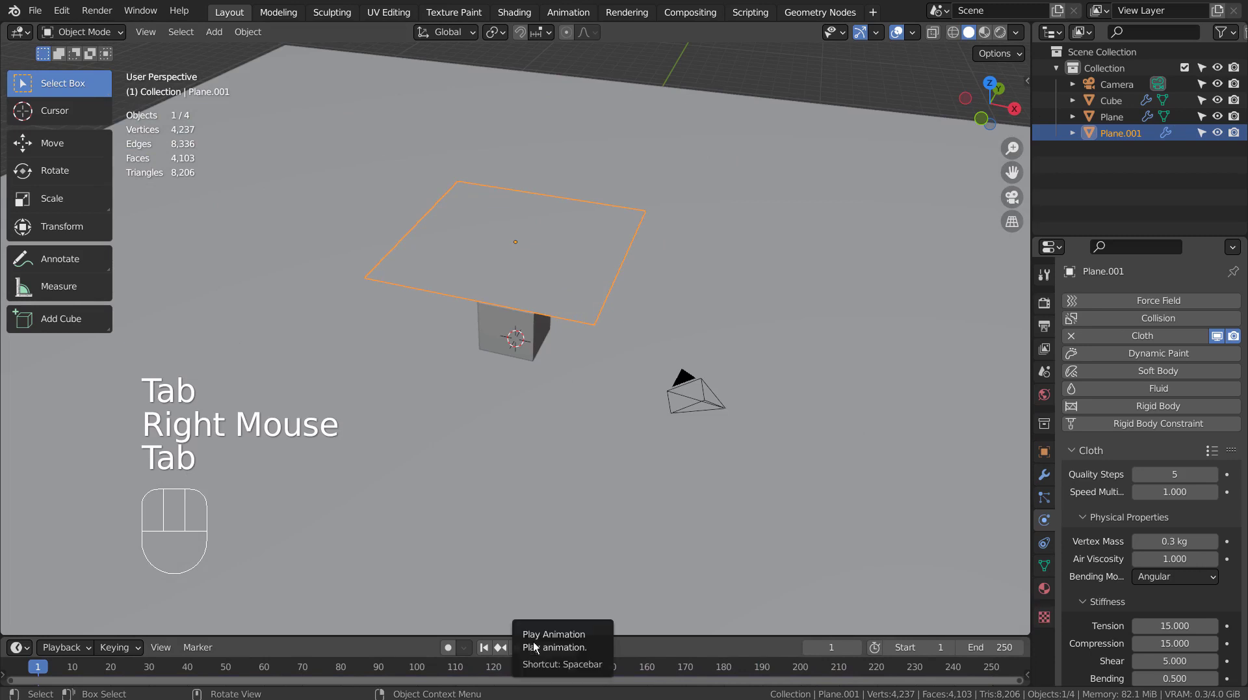
Replay the drape, orbit around it, then pause and rewind to frame 1
left_click(533, 646)
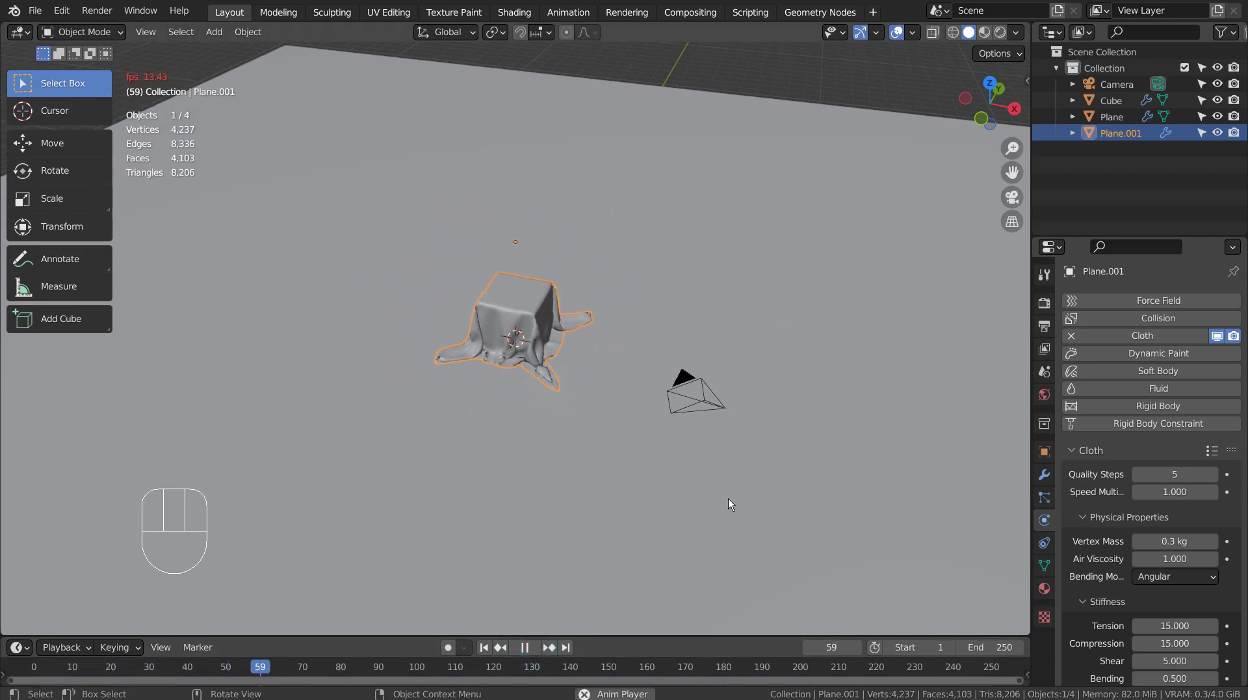
scroll(728, 498, "up", 3)
scroll(729, 498, "up", 2)
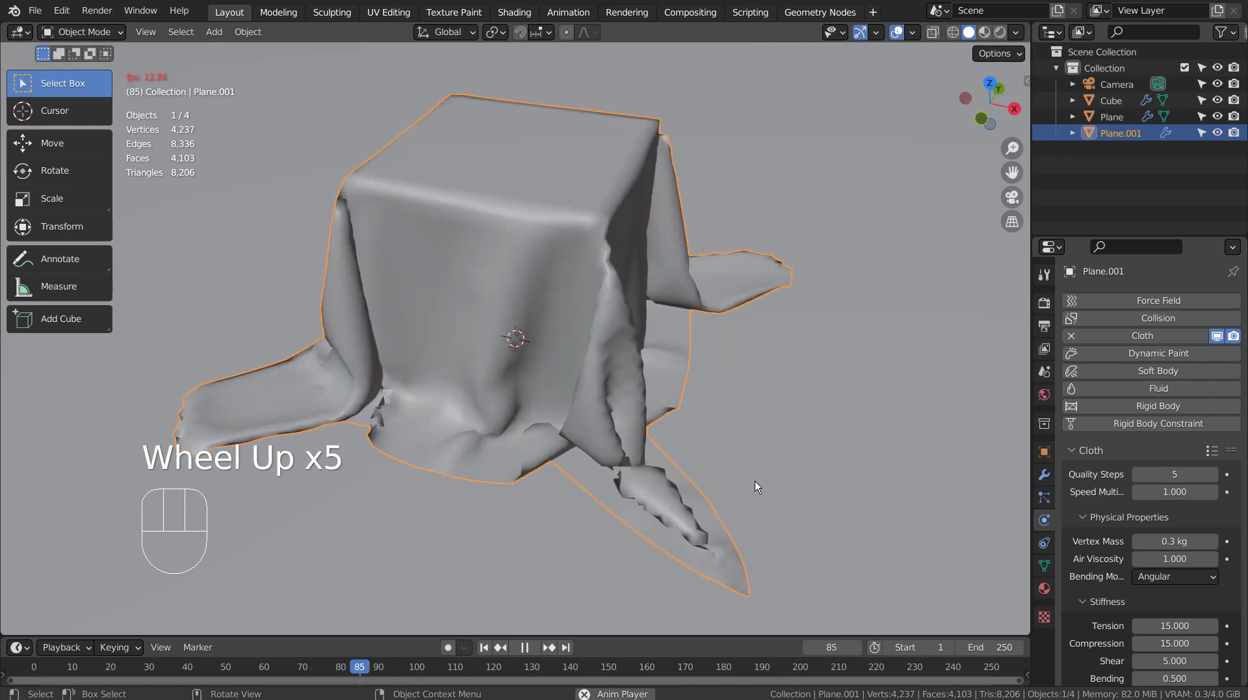
mouse_move(771, 472)
middle_mouse_down()
mouse_move(607, 435)
mouse_move(814, 443)
middle_mouse_up()
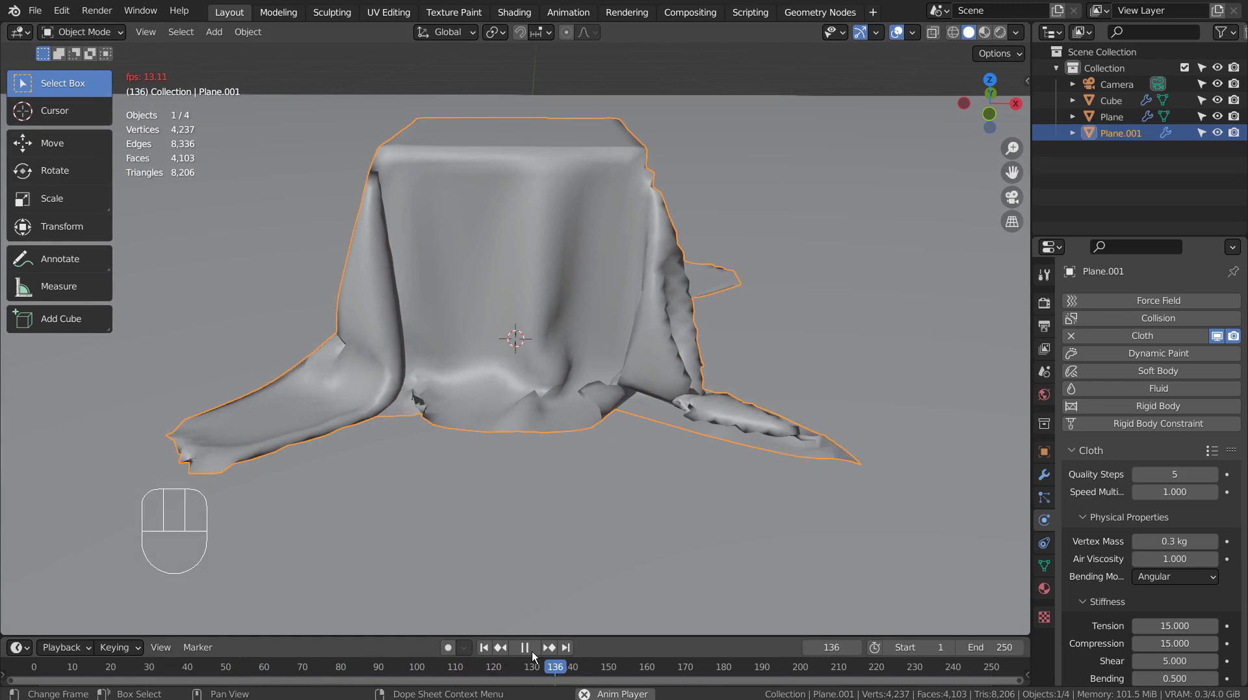
left_click(524, 647)
left_click(484, 647)
Add a level-3 Subdivision Surface modifier to the cloth plane with Ctrl+3
scroll(533, 416, "down", 3)
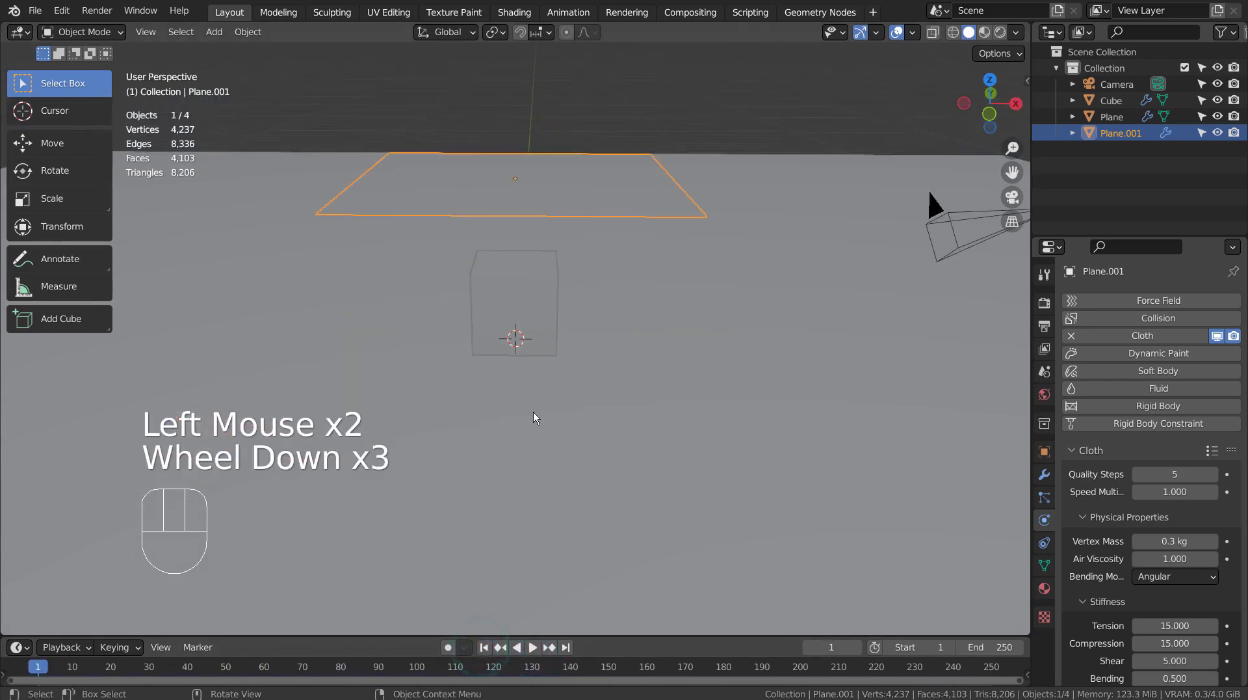
middle_click_drag(533, 411, 636, 421)
key("ctrl+3")
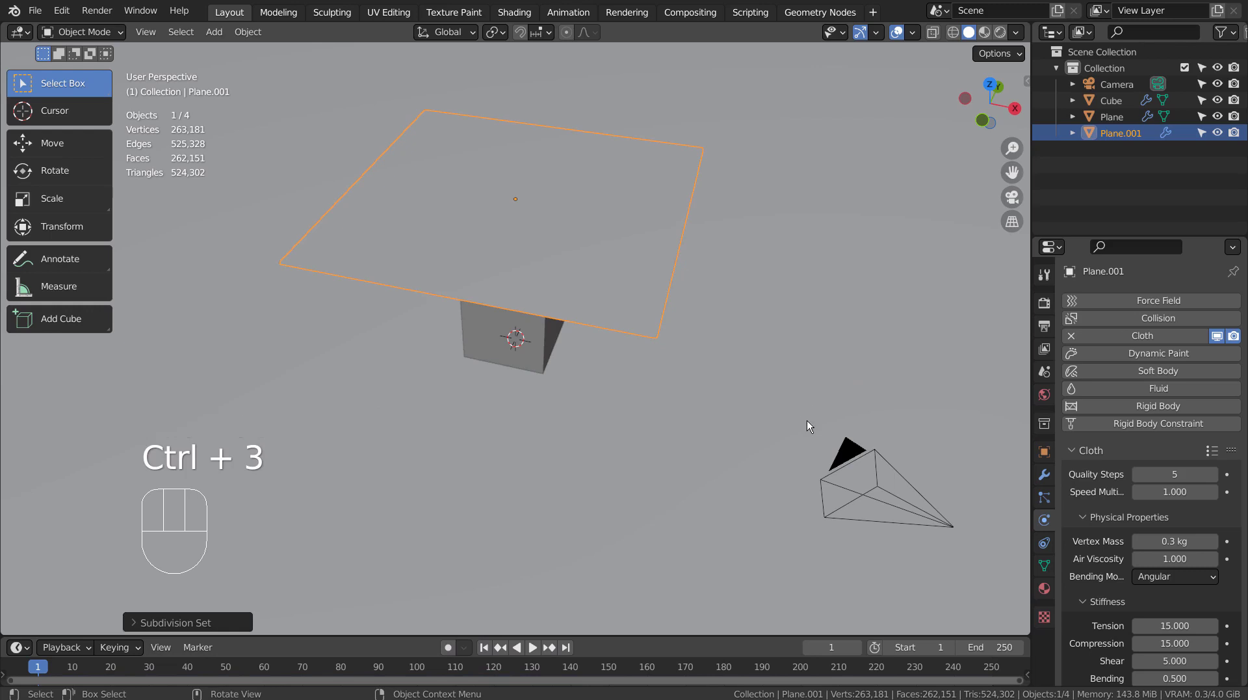
Play the denser cloth simulation and pause at frame 69 to inspect the folds
left_click(536, 651)
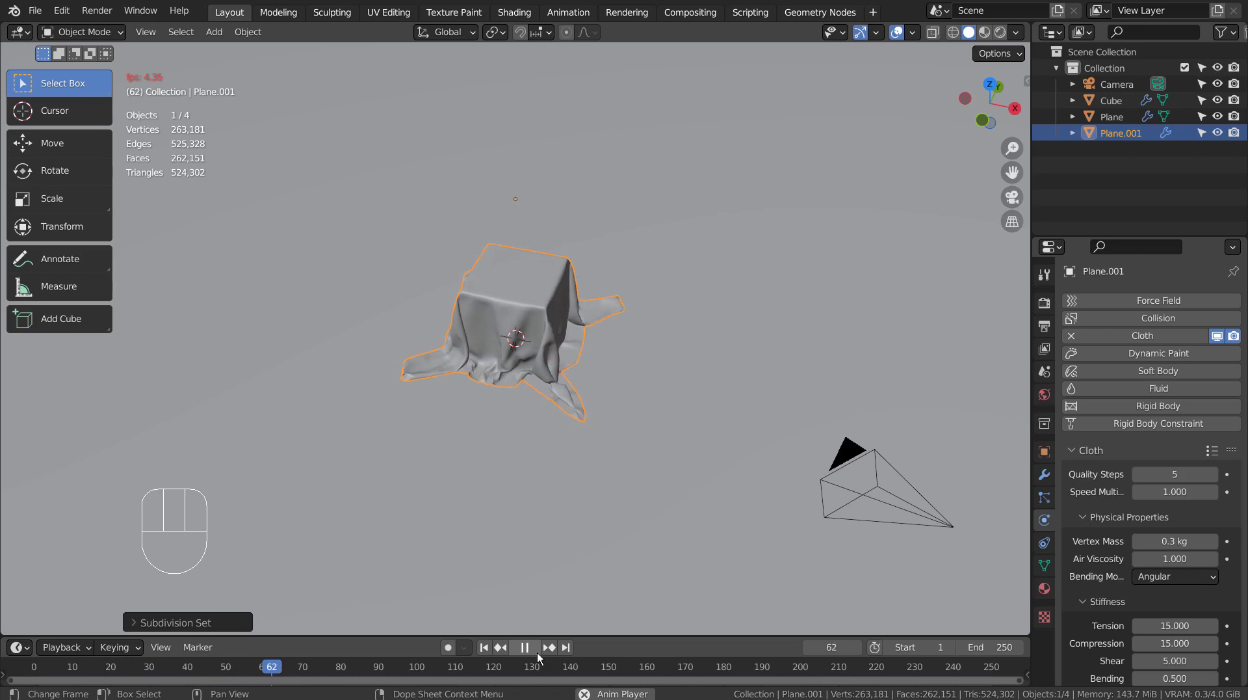
left_click(533, 650)
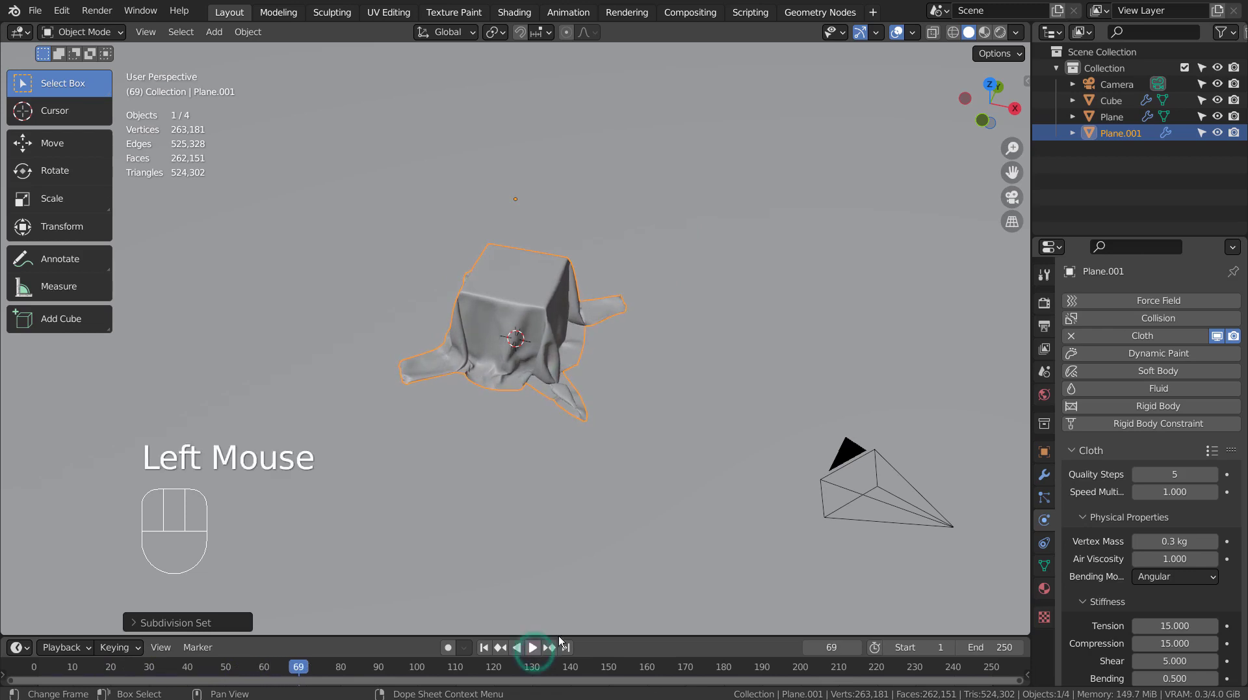
mouse_move(648, 447)
middle_mouse_down()
mouse_move(454, 405)
mouse_move(374, 406)
mouse_move(682, 440)
mouse_move(627, 434)
middle_mouse_up()
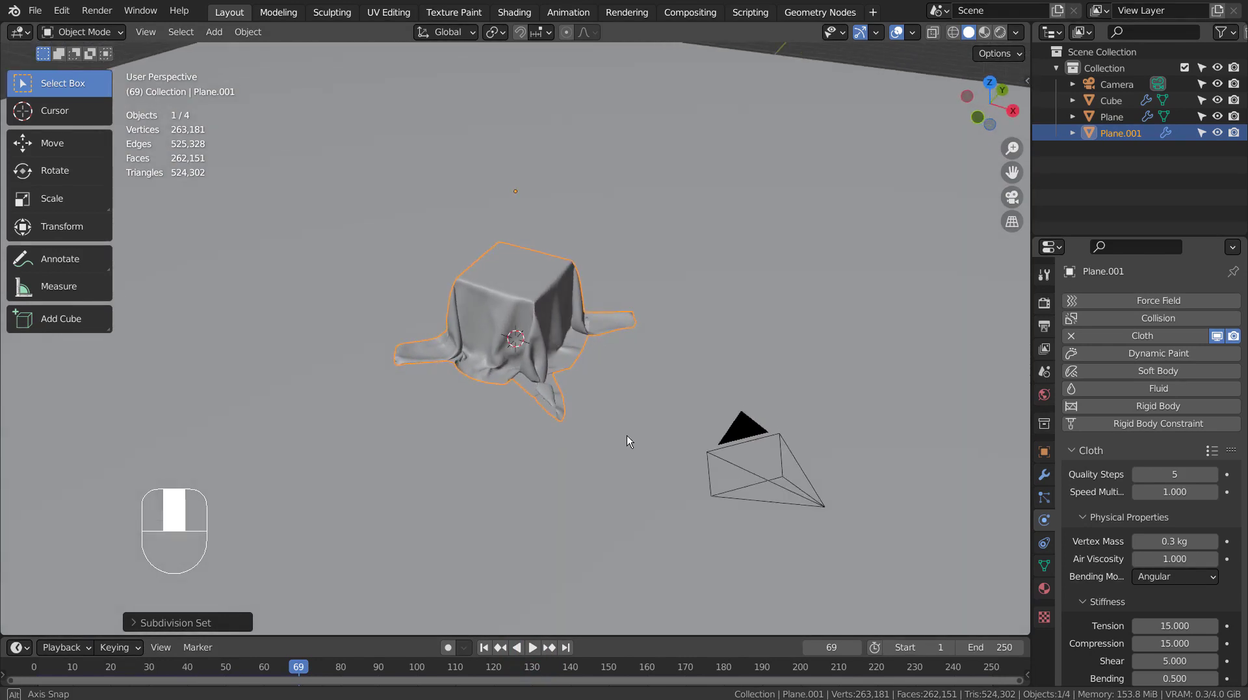
scroll(627, 435, "up", 1)
scroll(627, 435, "up", 1)
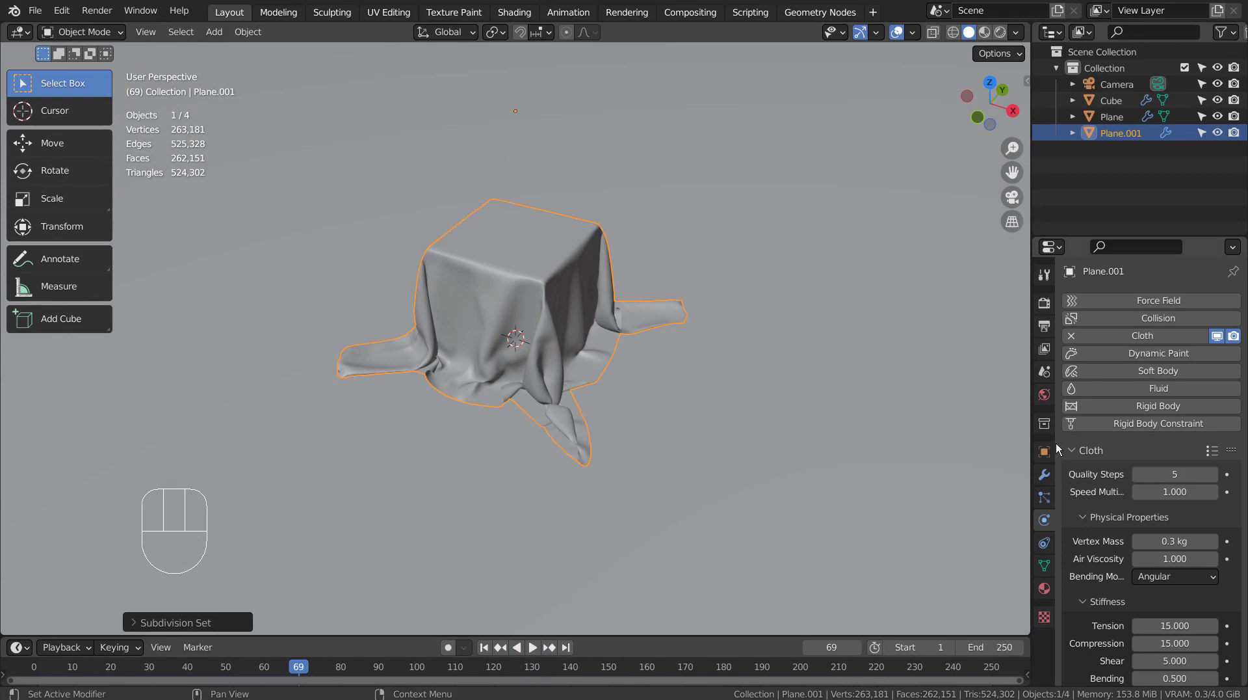
Light the world with a Nishita Sky Texture and switch to rendered preview
left_click(1043, 395)
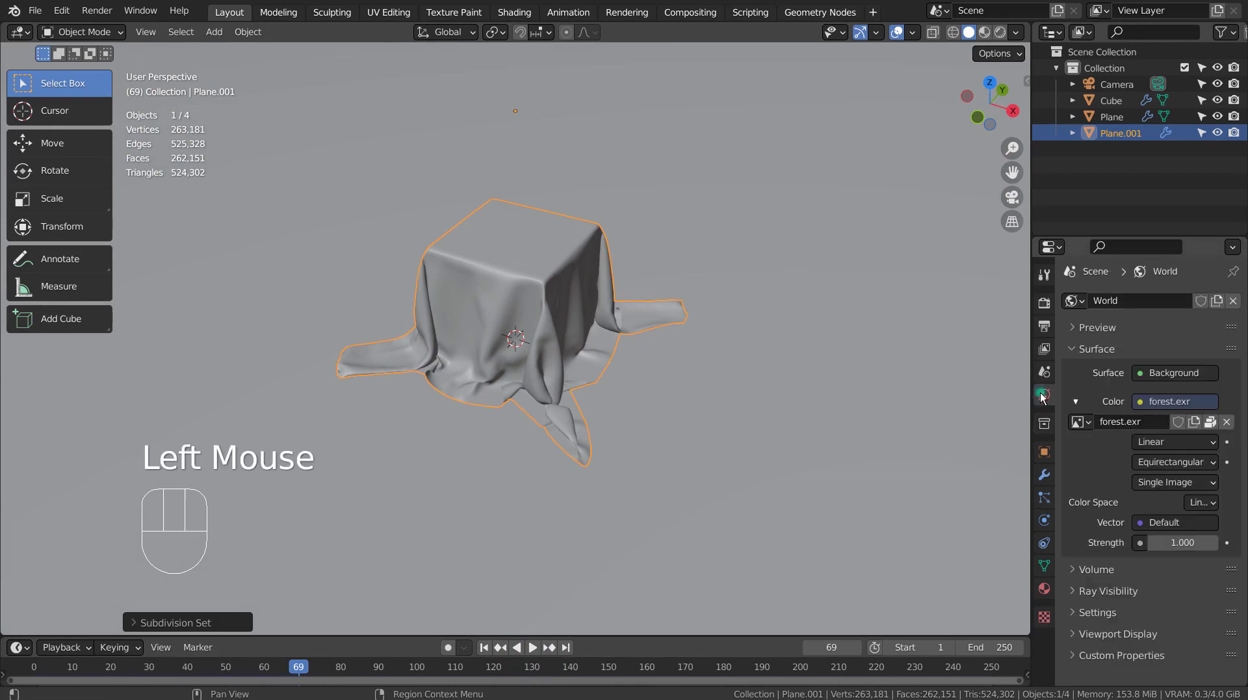
left_click(1151, 401)
left_click(809, 579)
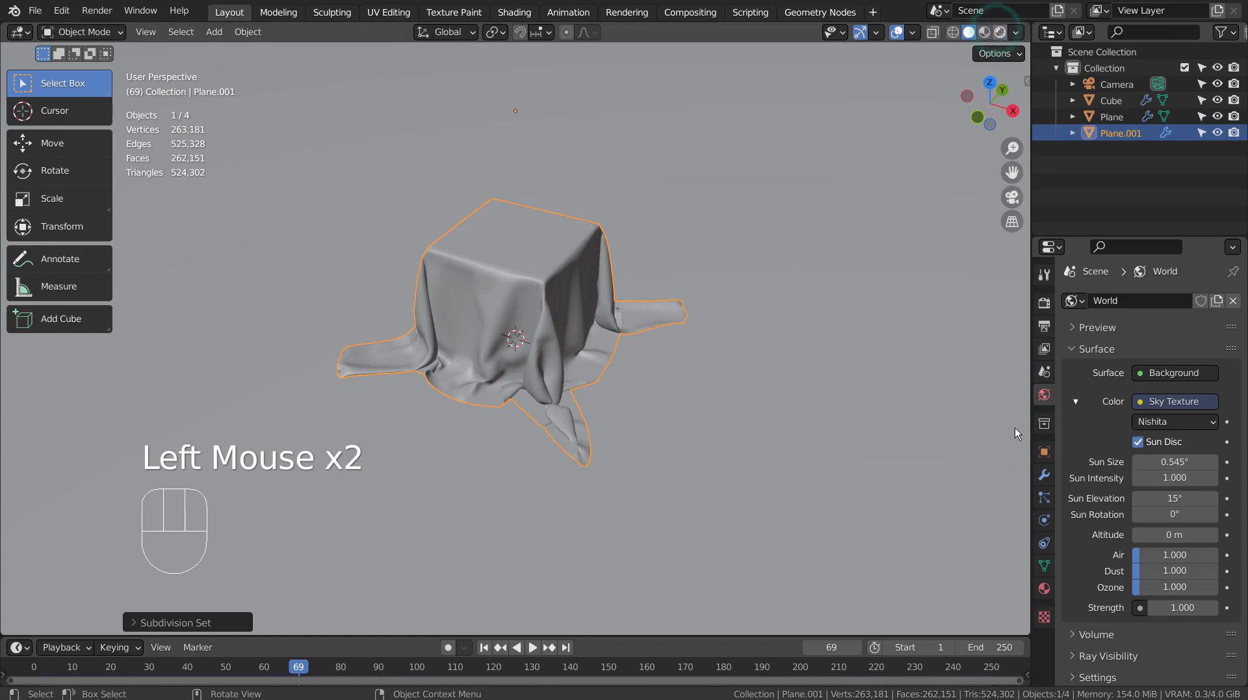
key("z")
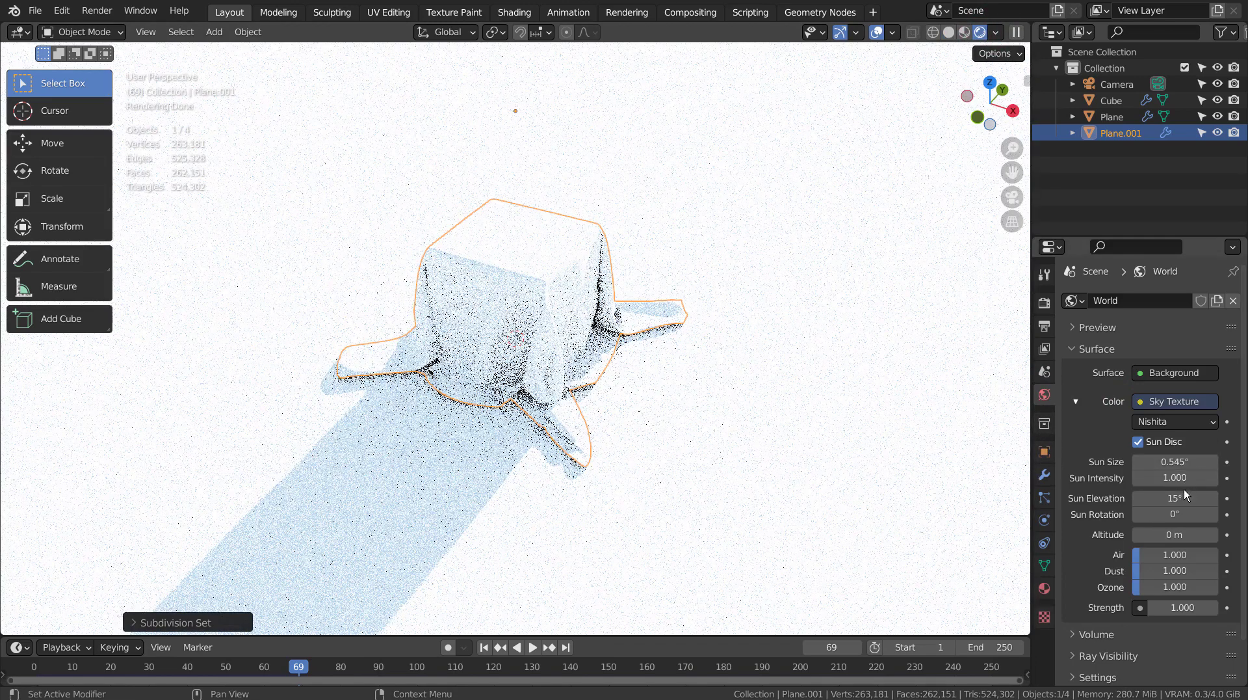
Raise the sun elevation to 35° and set the sun rotation to 45°
left_click(1184, 495)
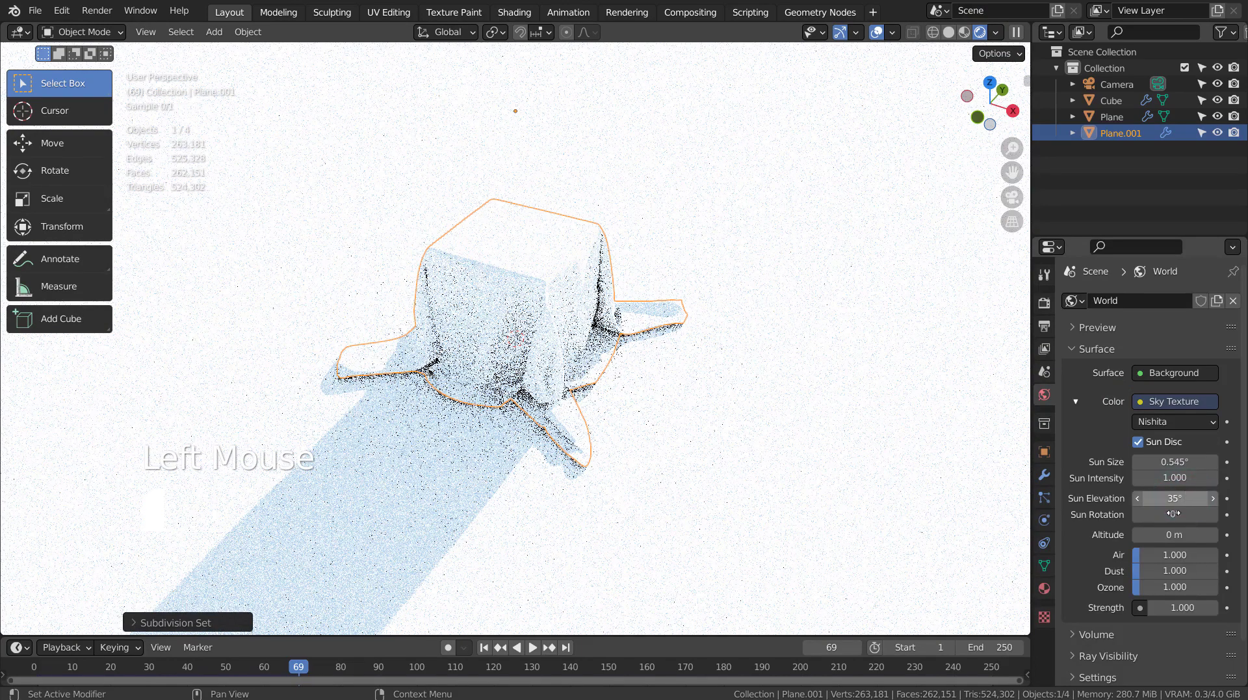
double_click(1167, 518)
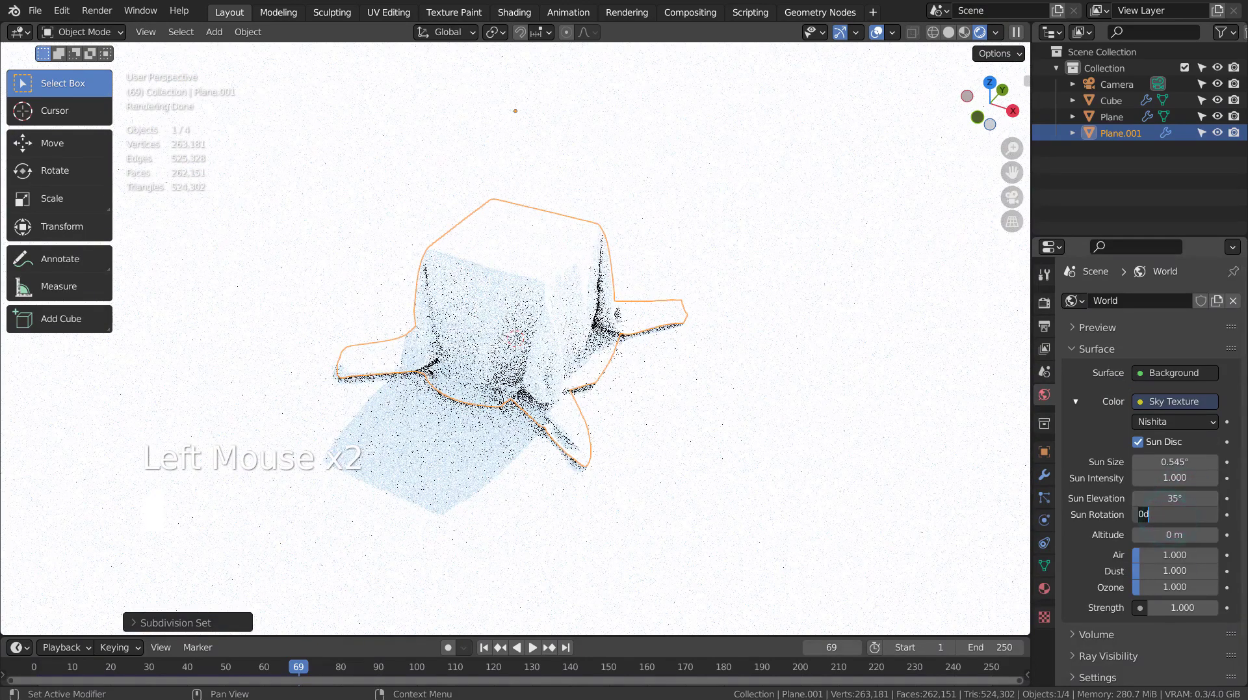
type("180")
key("Return")
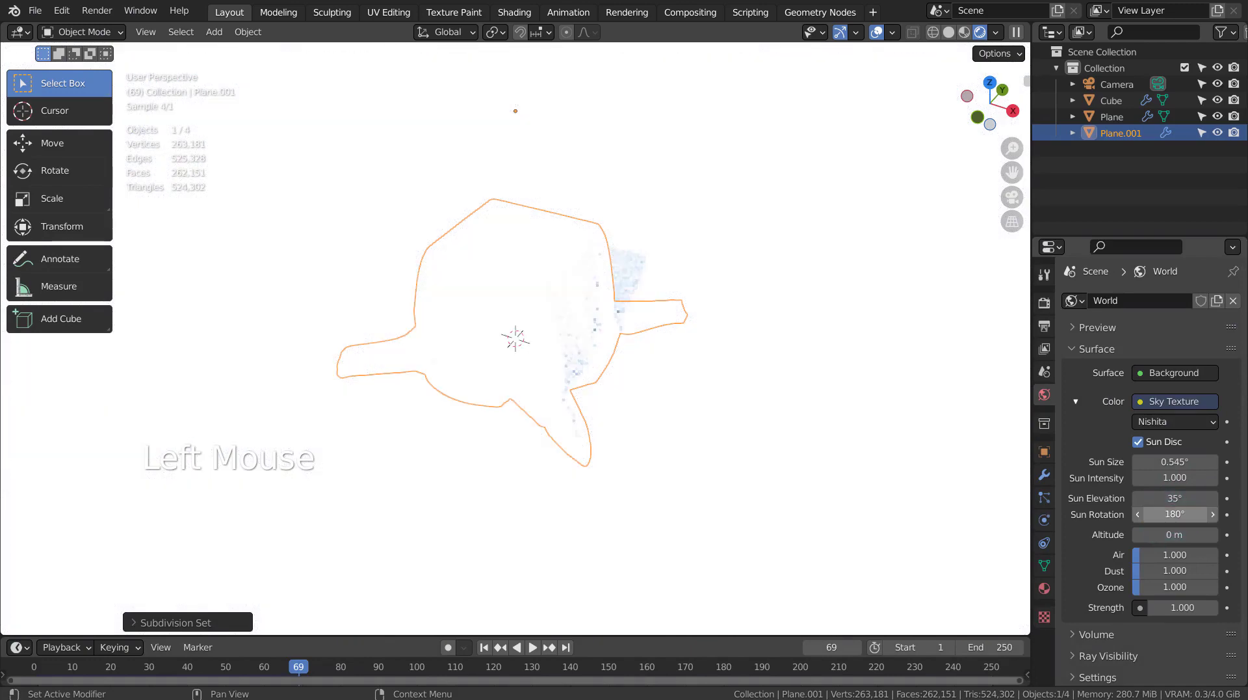
double_click(1168, 517)
type("2")
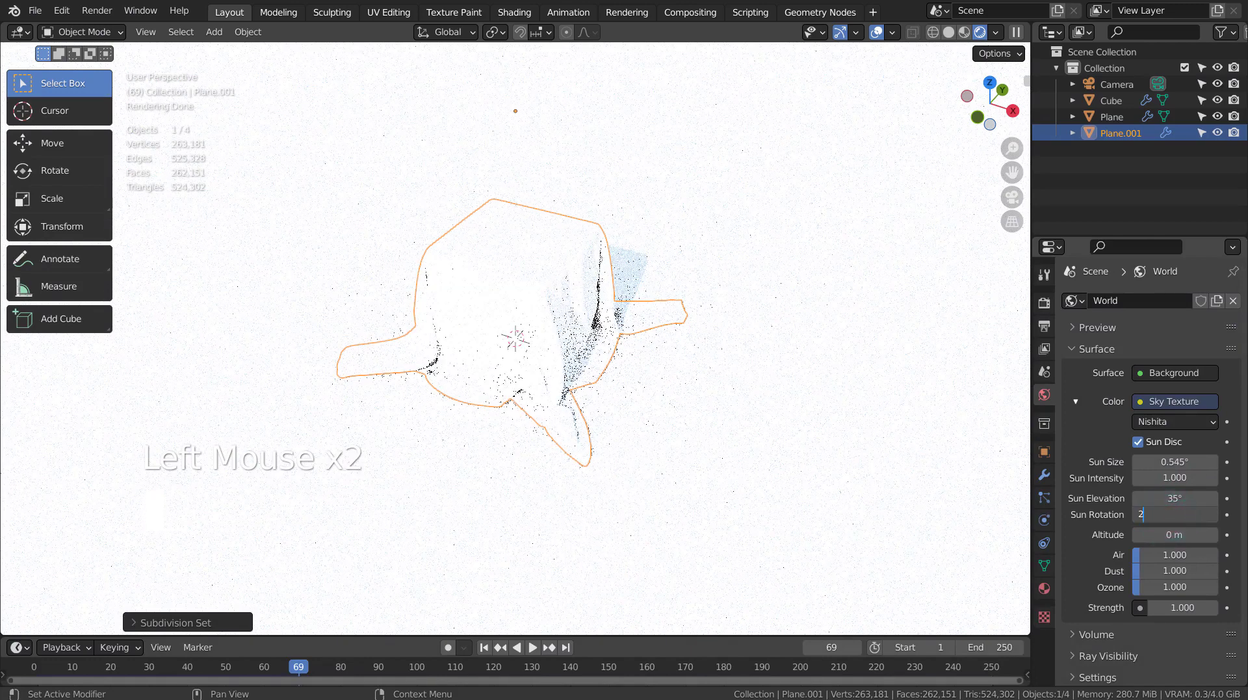
type("70d")
left_click(1169, 518)
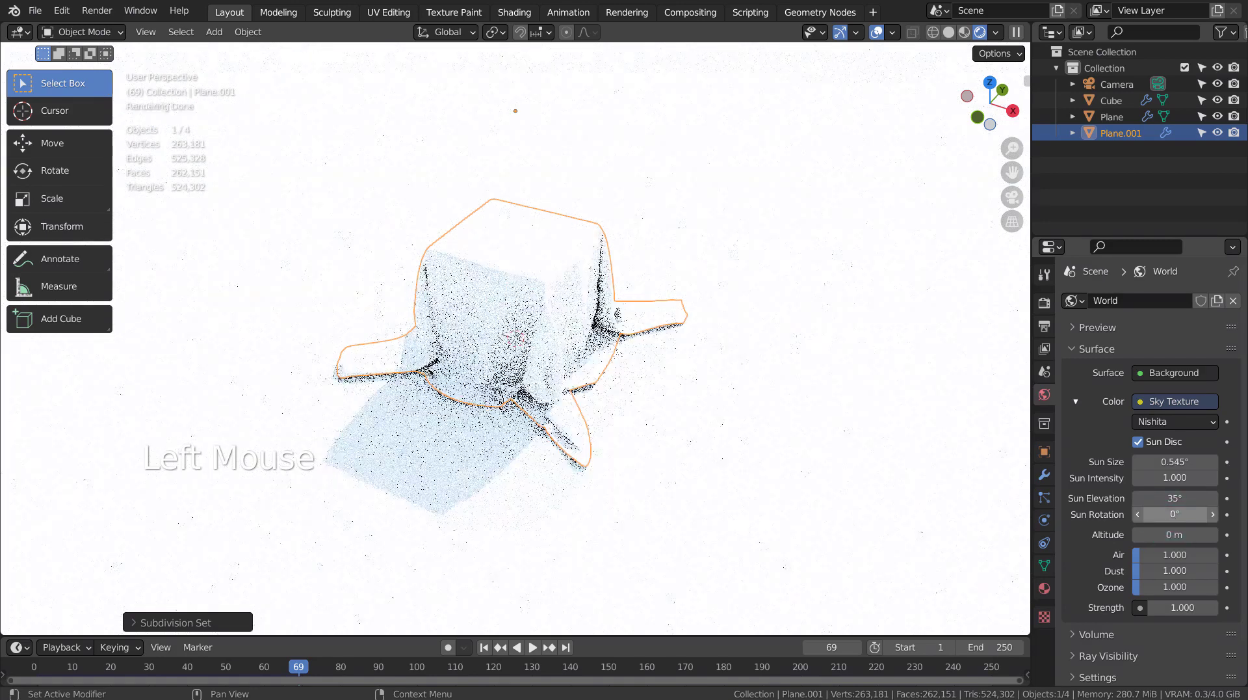
double_click(1174, 514)
type("45")
key("Return")
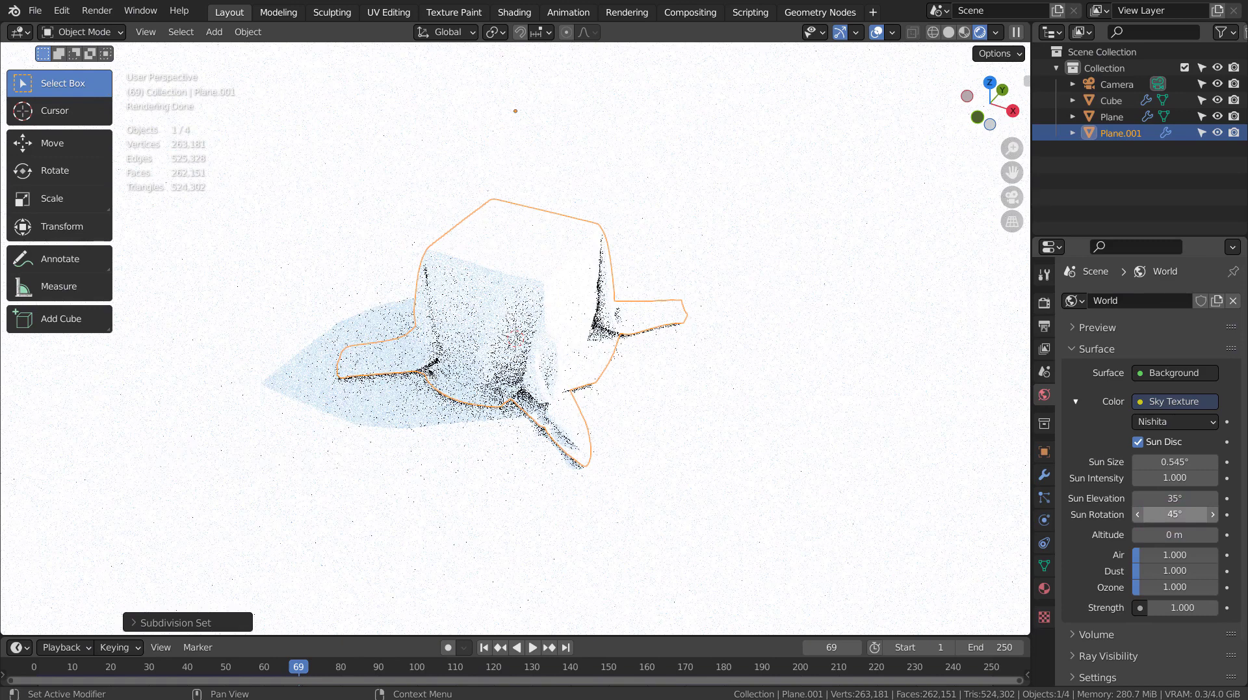
Dim the sun intensity to 0.1 and the sky strength to 0.2
left_click(1185, 480)
type("0.1")
key("Return")
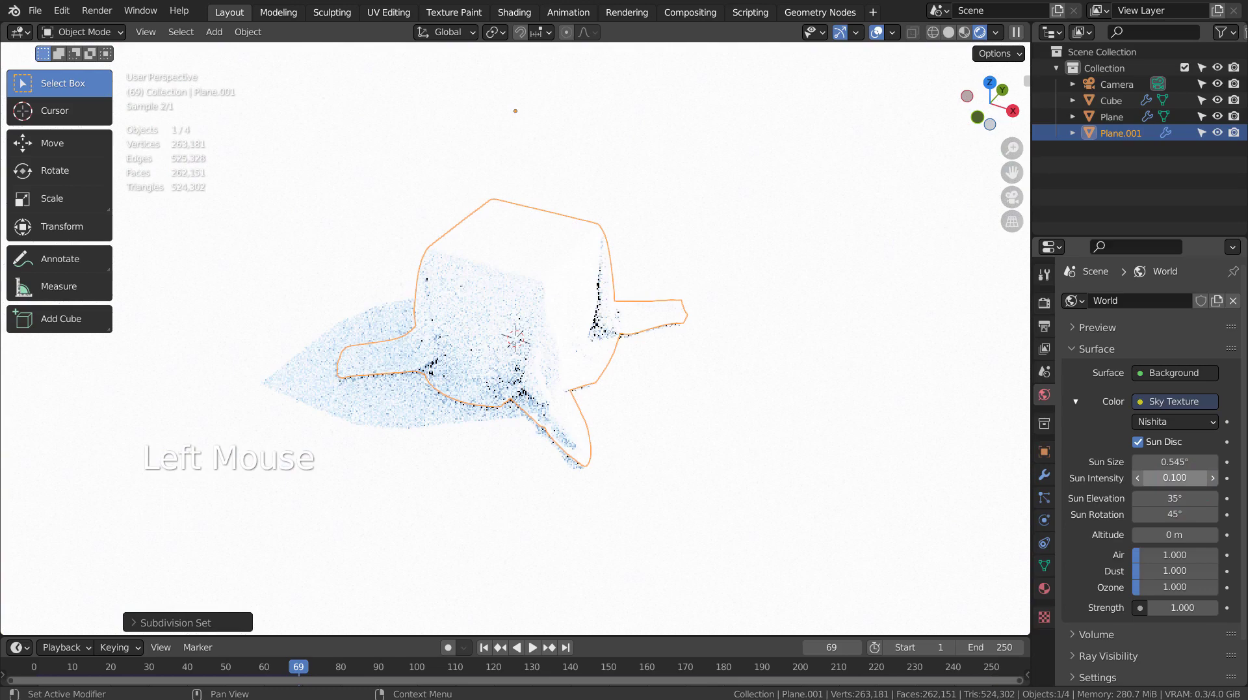
left_click(1180, 607)
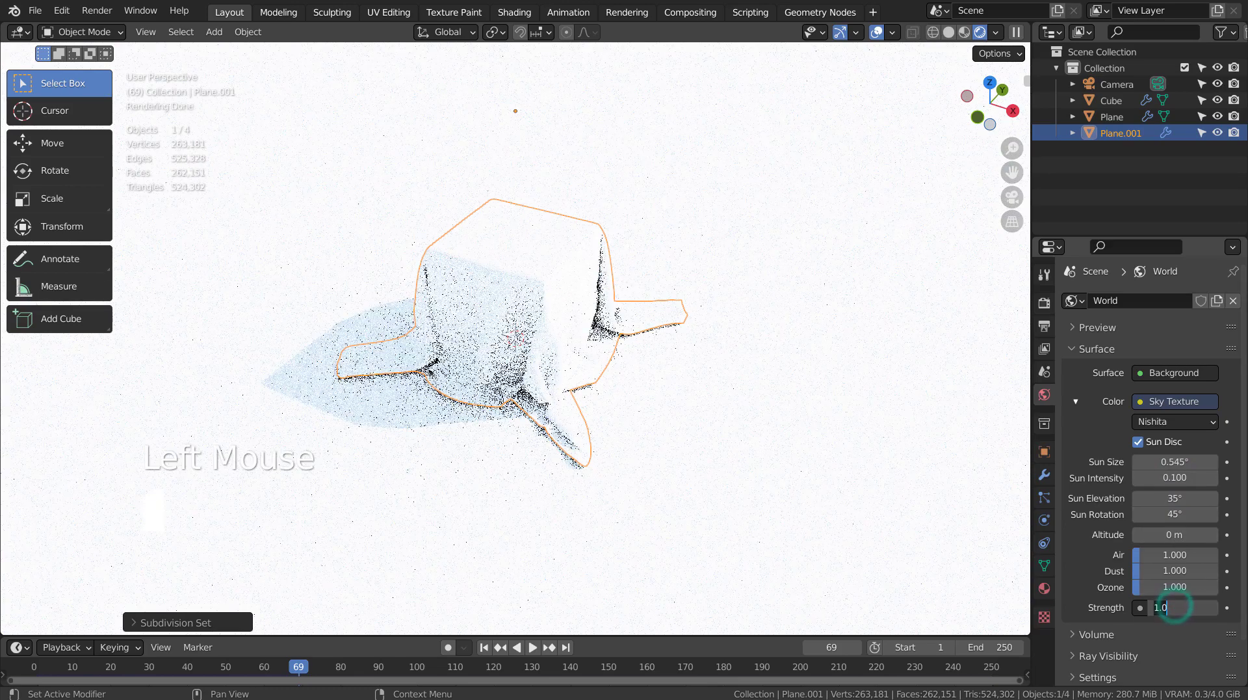
type(".2")
key("Return")
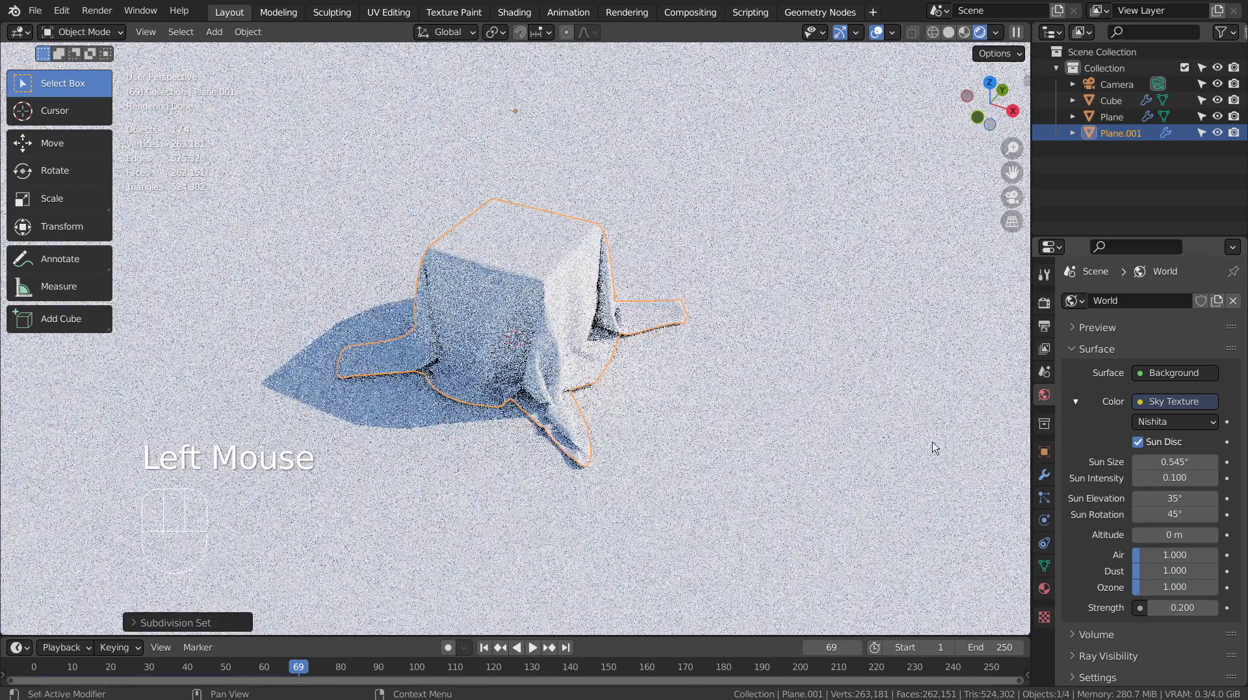
Align the scene camera to the current view and fine-tune it with walk navigation
scroll(790, 357, "down", 2)
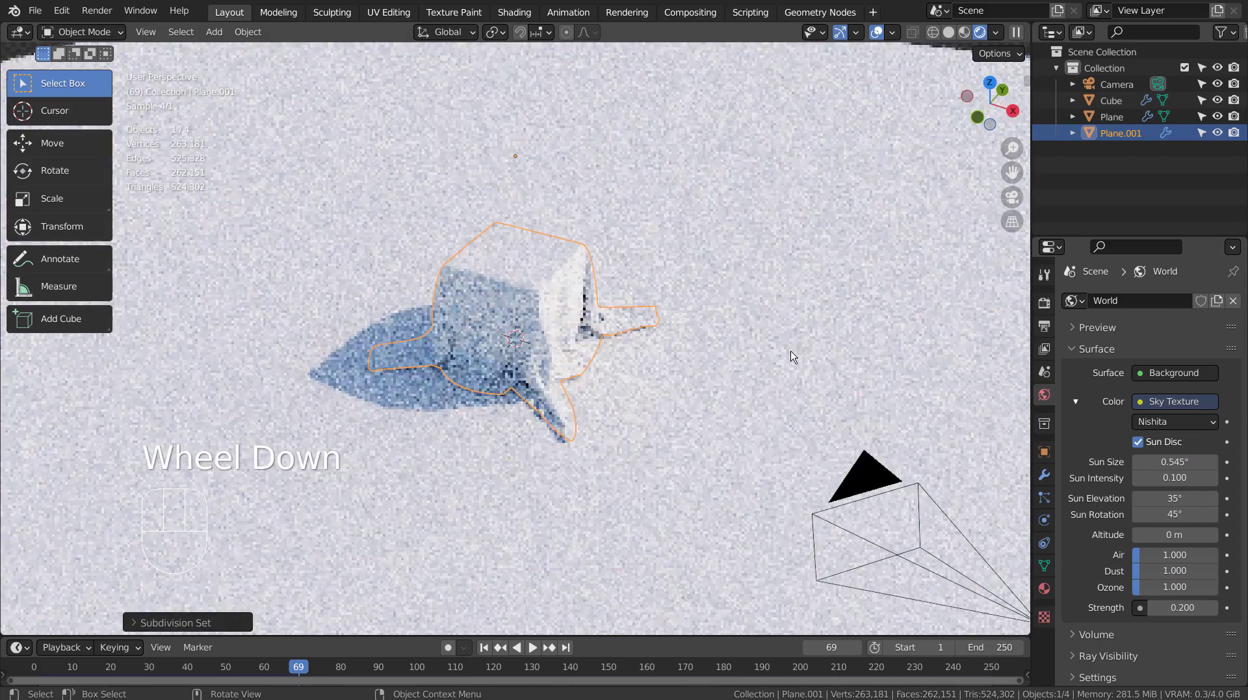
key("ctrl+alt+KP_0")
key("shift+grave")
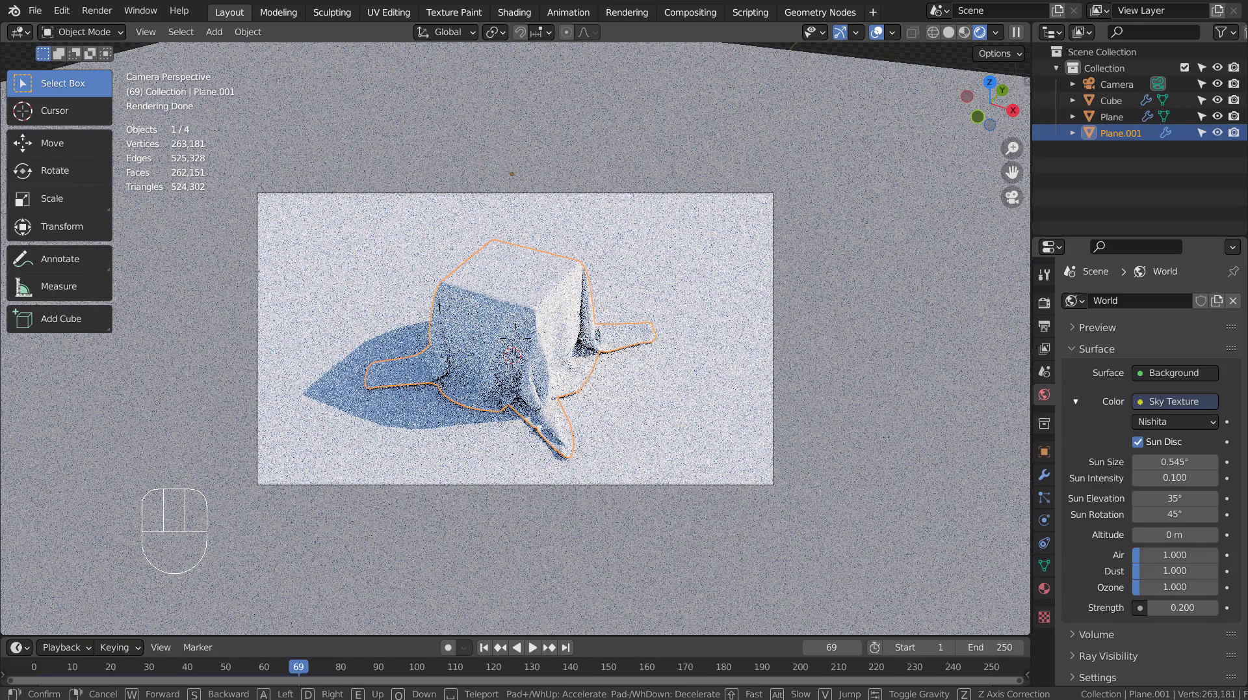
Give the cube's material a hot pink base colour
left_click(516, 337)
left_click(563, 286)
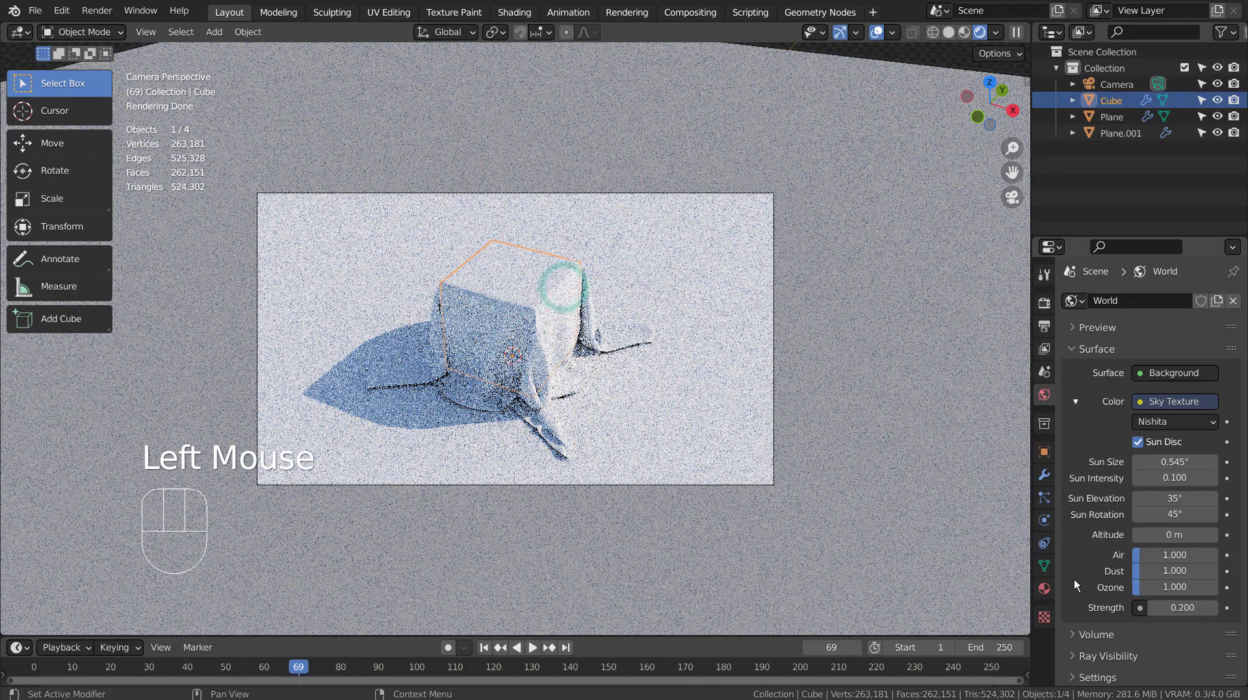
left_click(1045, 587)
left_click(1177, 506)
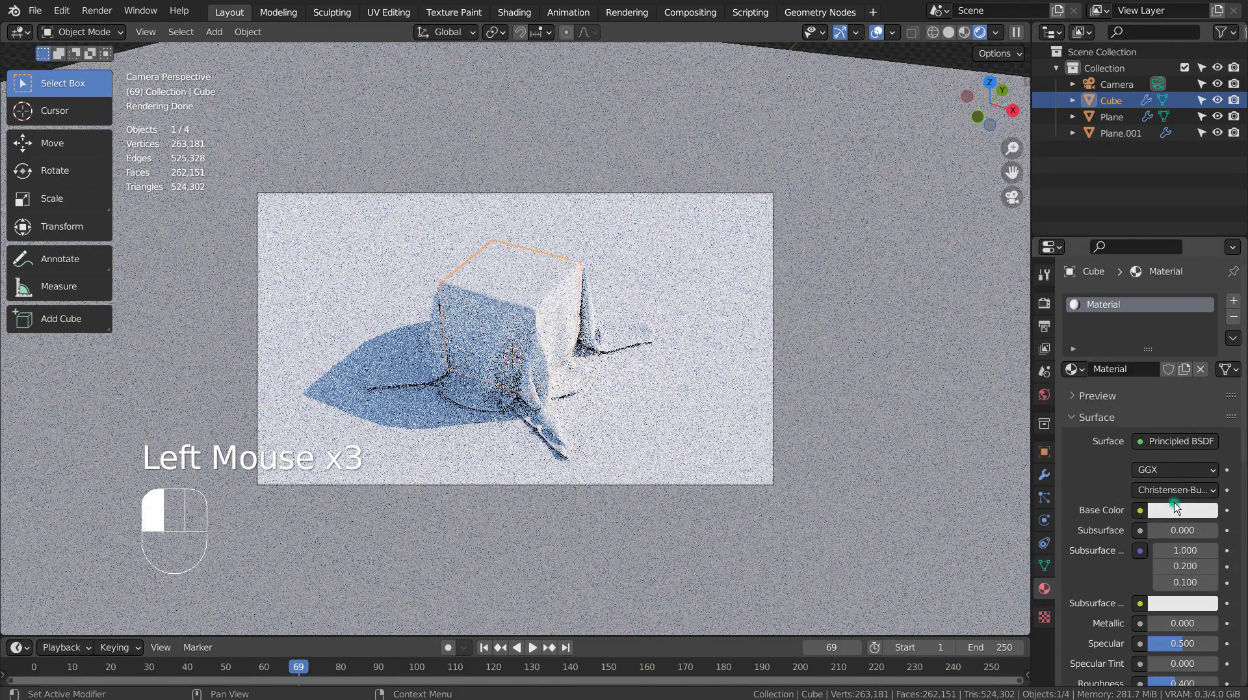
left_click(1176, 508)
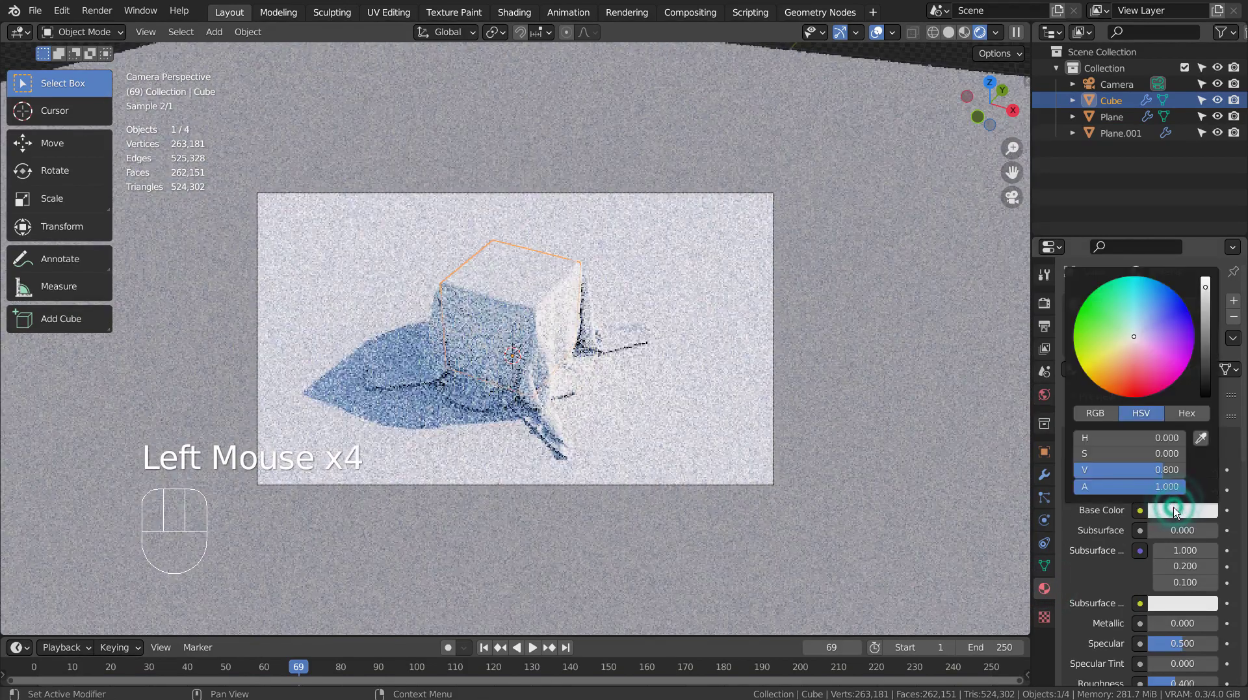
left_click(1163, 369)
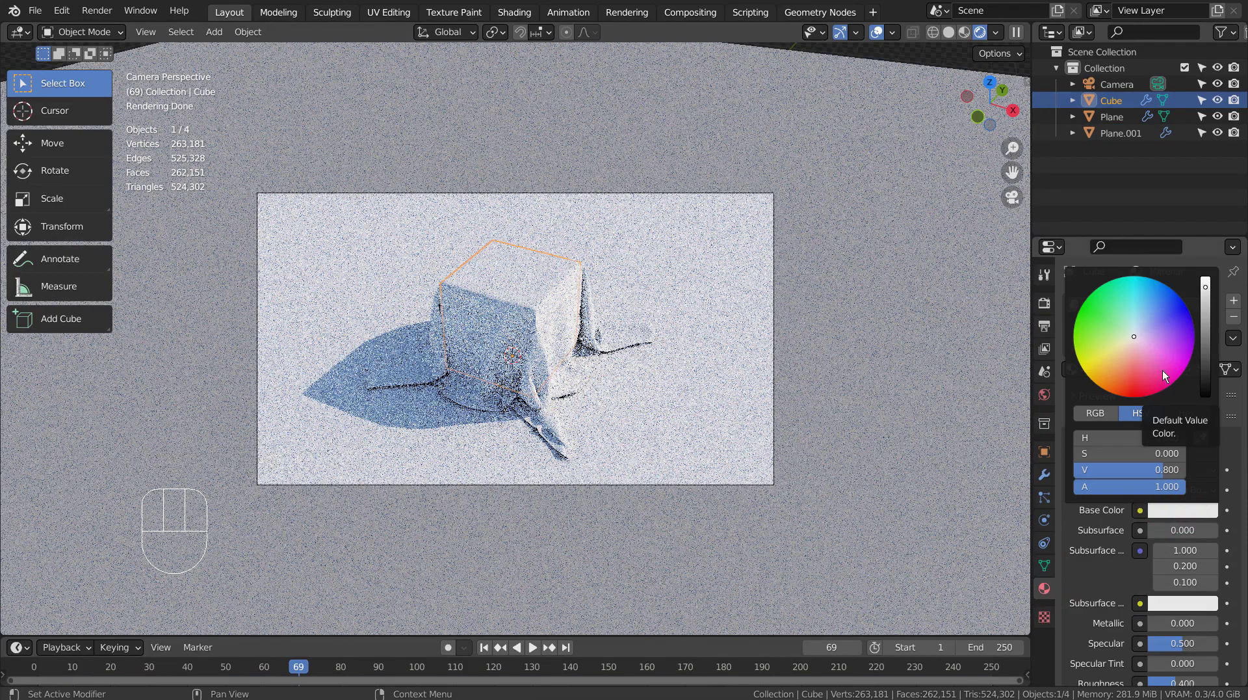
Set the cube material's Metallic to 0.927 and Roughness to 0.097
left_click_drag(1165, 622, 1215, 624)
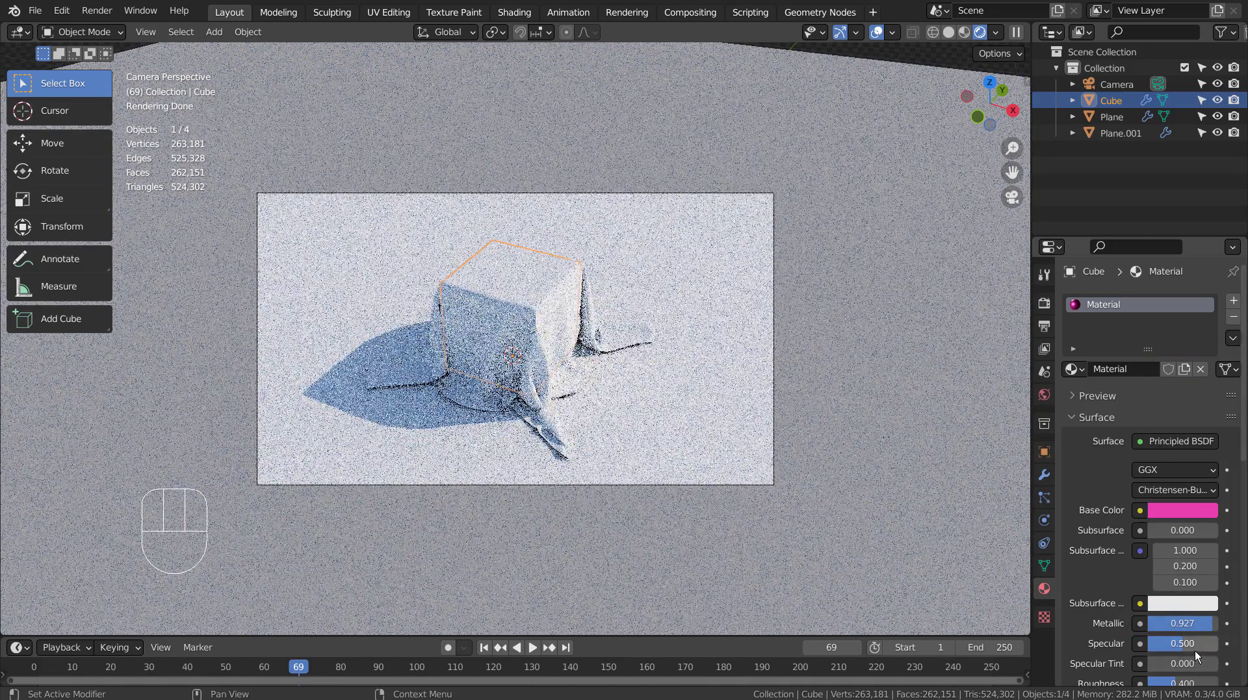
scroll(1195, 650, "down", 4)
scroll(1189, 591, "down", 1)
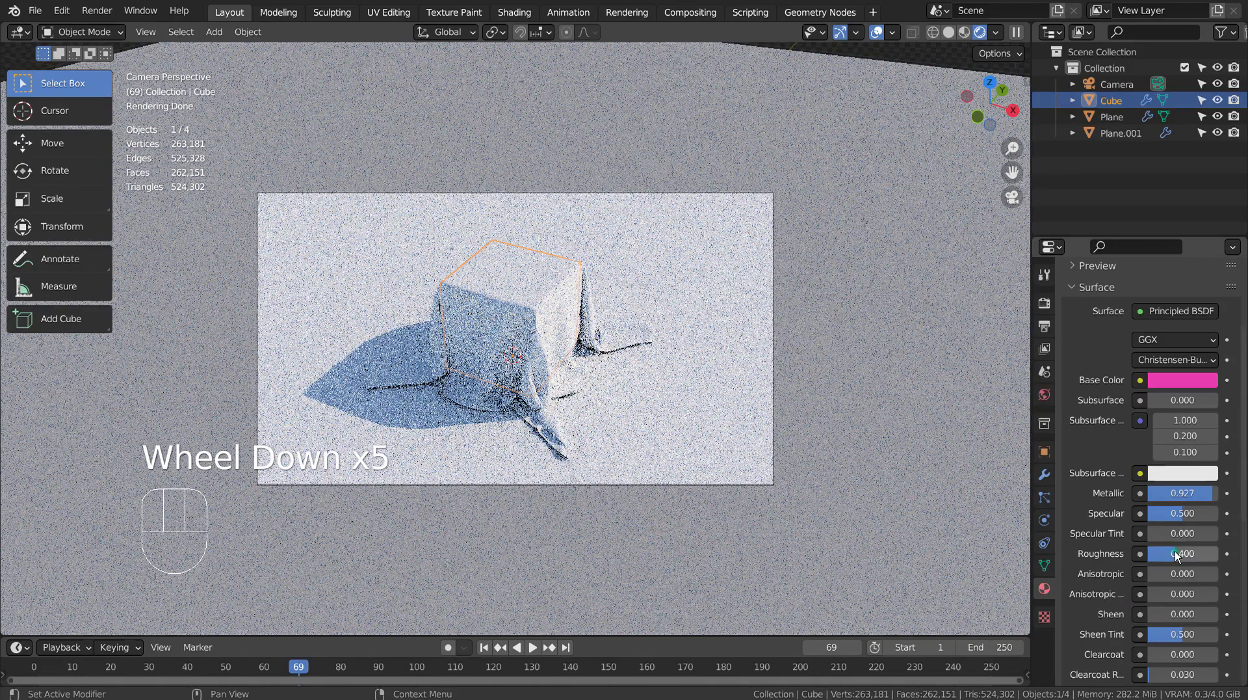
mouse_move(1175, 551)
left_mouse_down()
mouse_move(1156, 552)
mouse_move(1169, 552)
left_mouse_up()
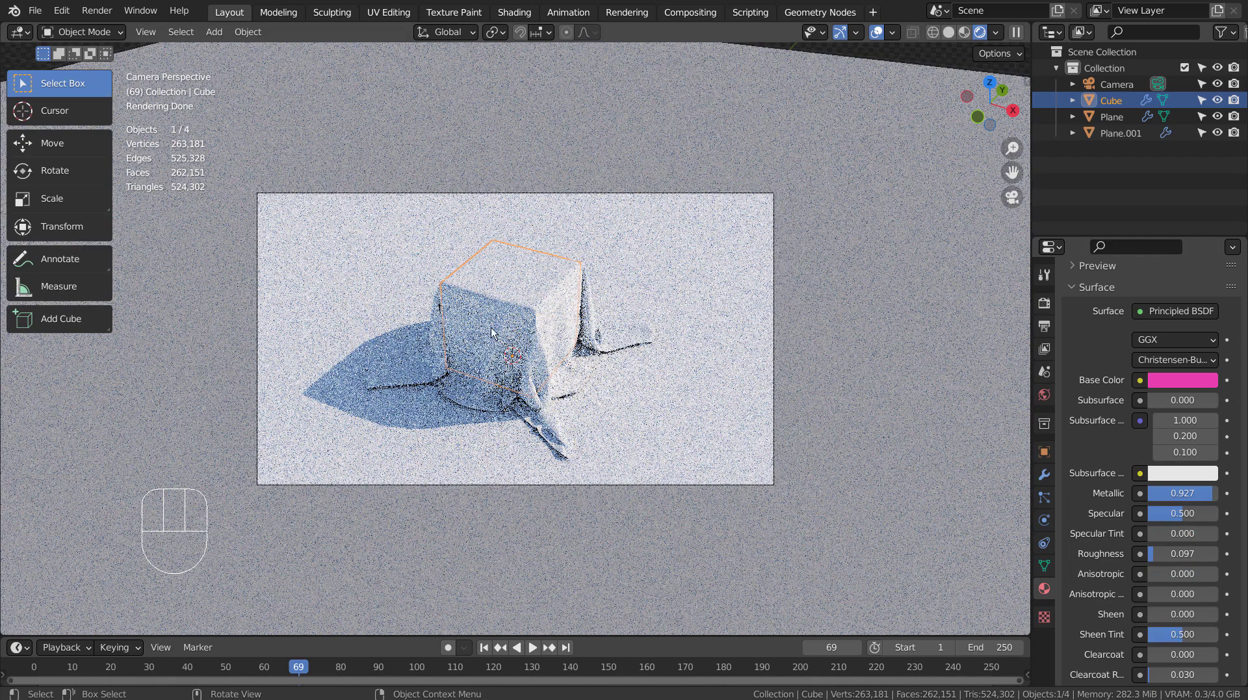
Assign the existing pink metallic 'Material' to the draped cloth
left_click(606, 343)
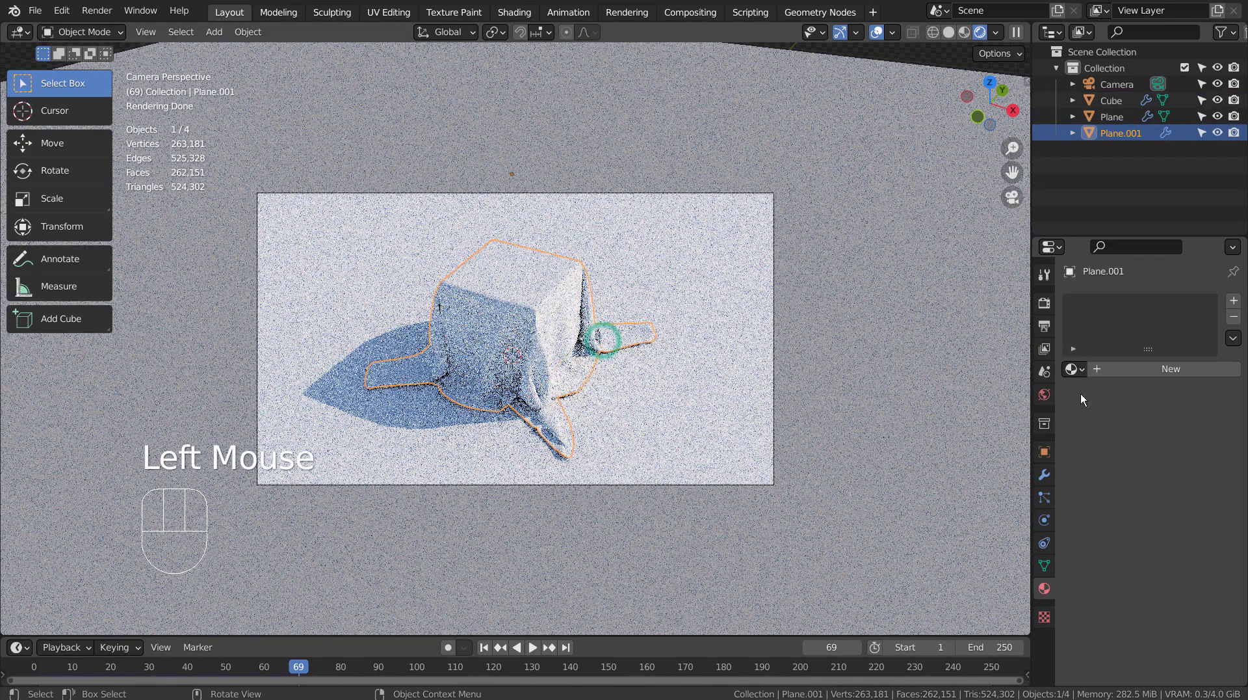
left_click(1075, 369)
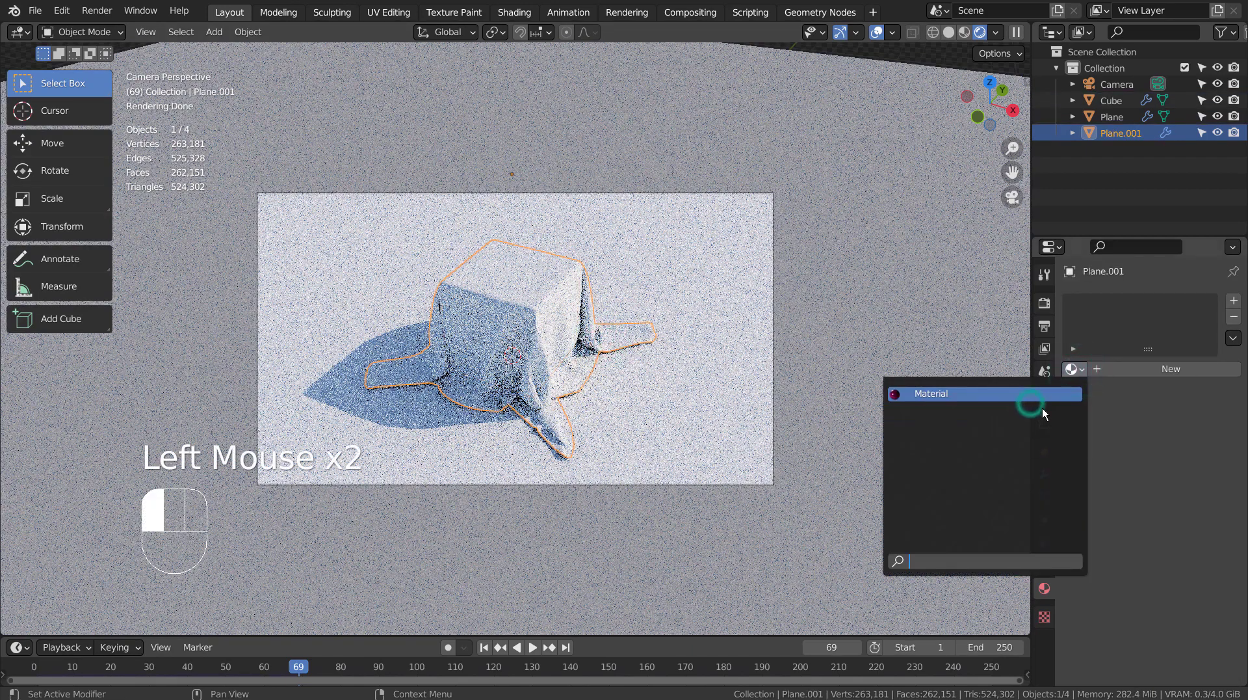
left_click(1036, 394)
left_click(929, 414)
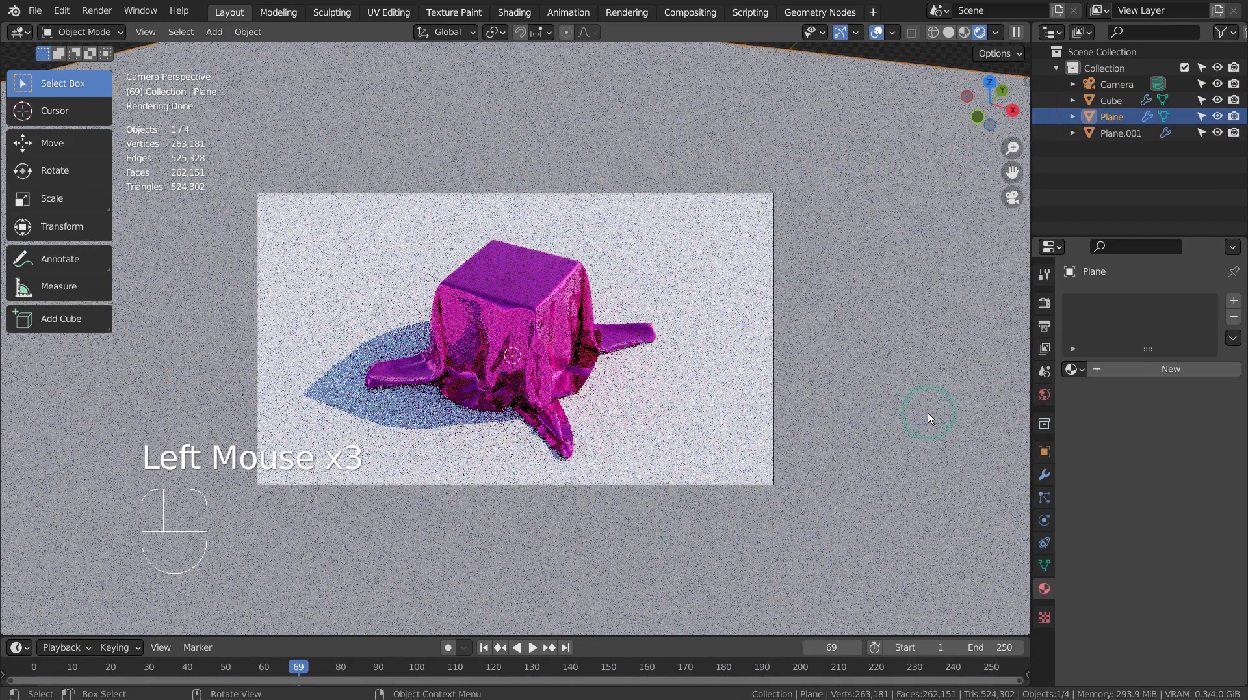
left_click(588, 358)
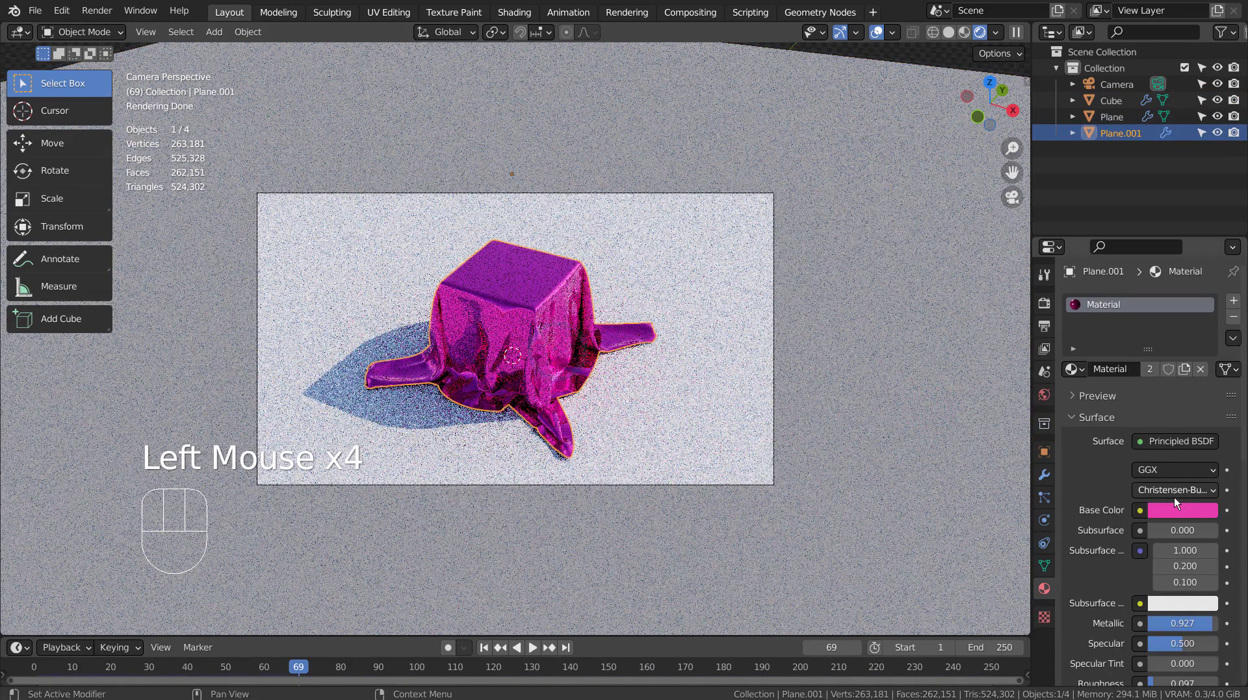
Lighten that material's base colour to a pale pink
left_click(1175, 510)
left_click_drag(1156, 287, 1135, 347)
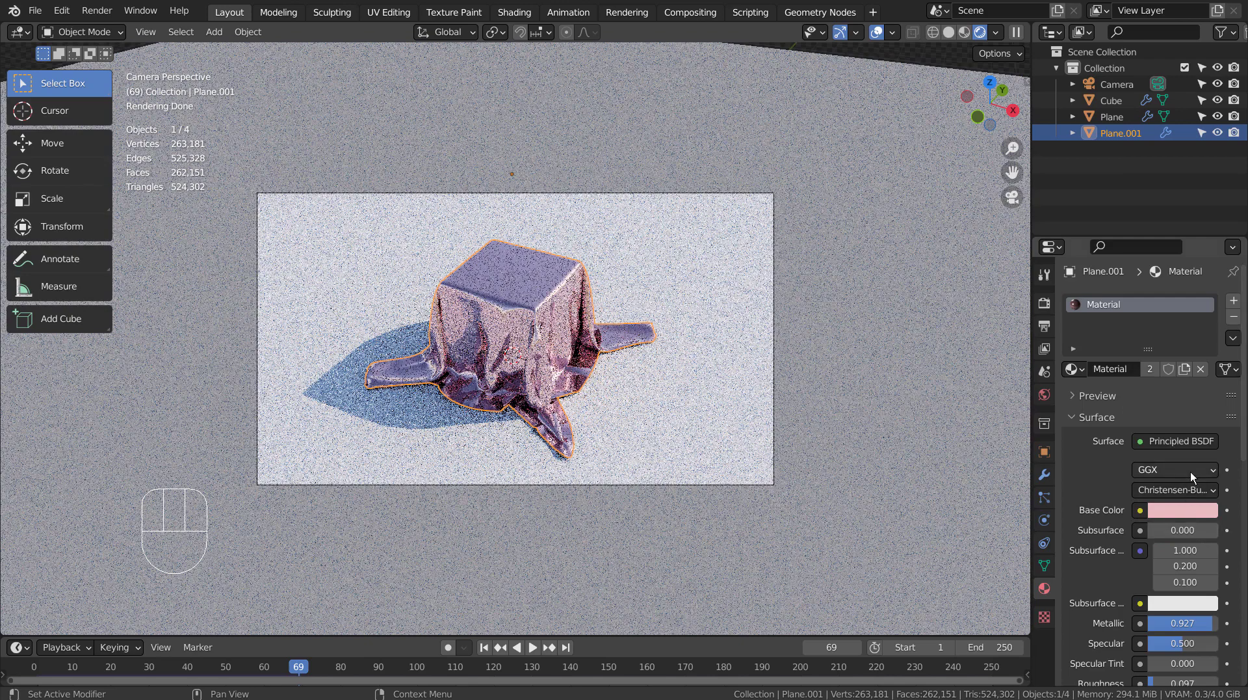
scroll(1184, 534, "down", 2)
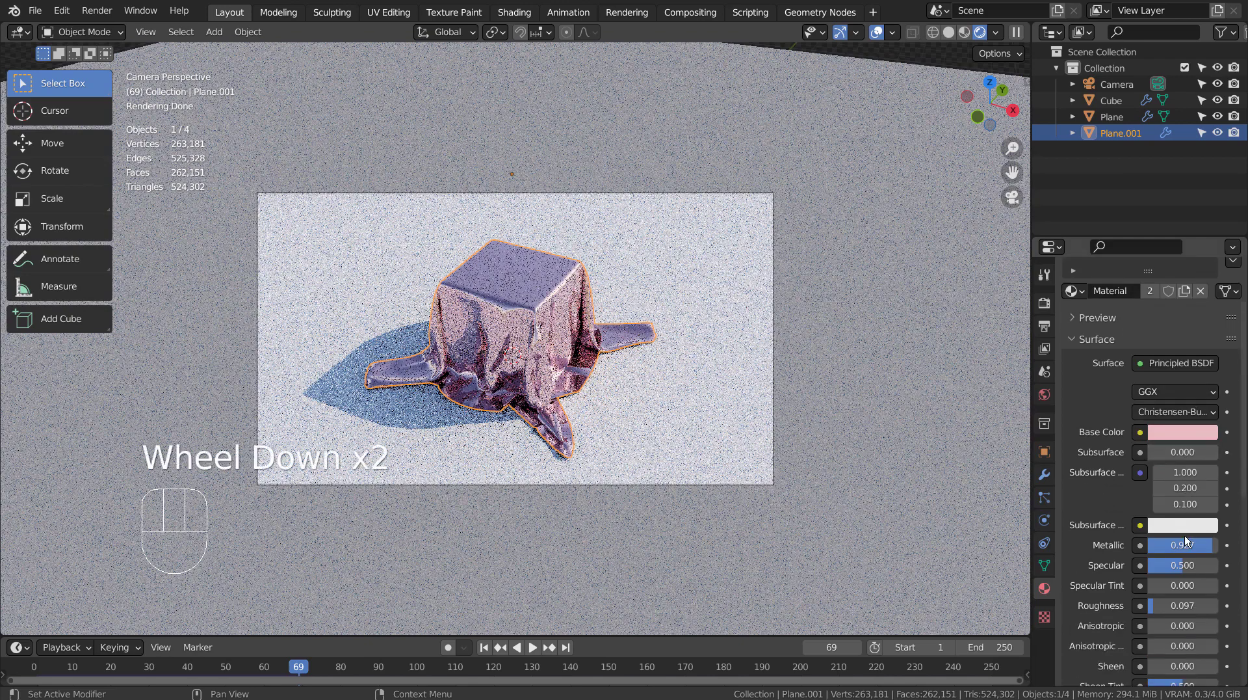
Create a new material for the ground plane with a light blue base colour
left_click(818, 409)
left_click(1160, 369)
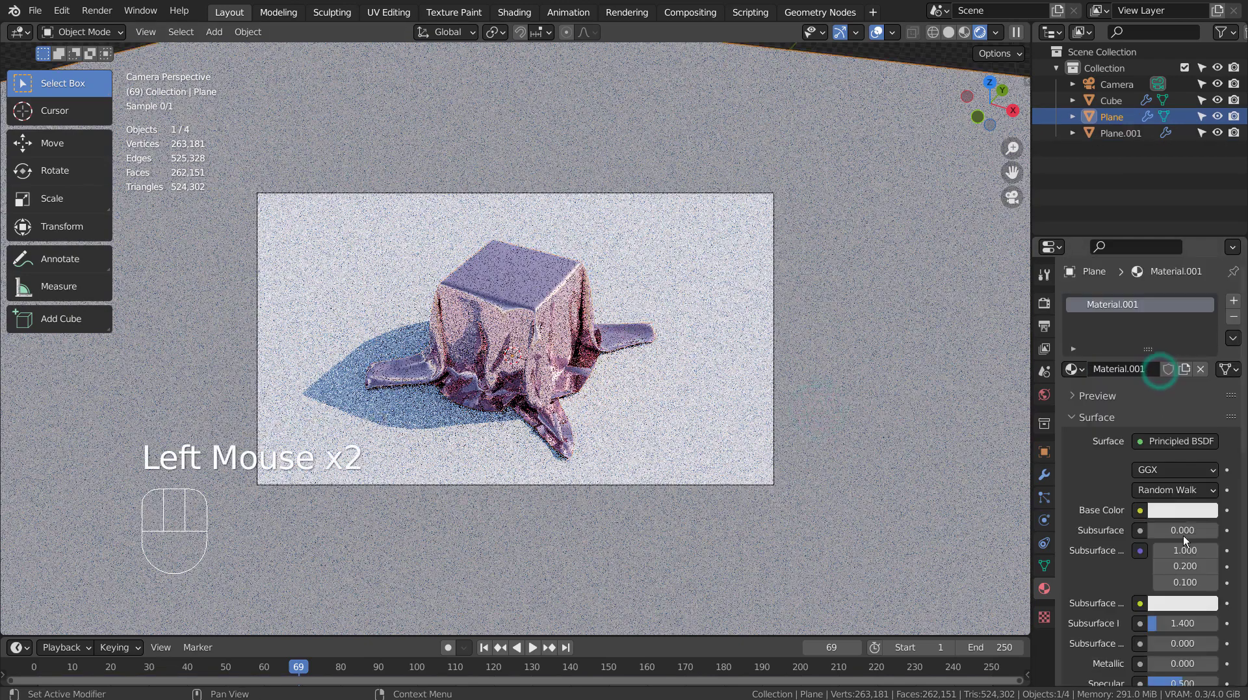
left_click(1183, 510)
left_click_drag(1145, 318, 1144, 332)
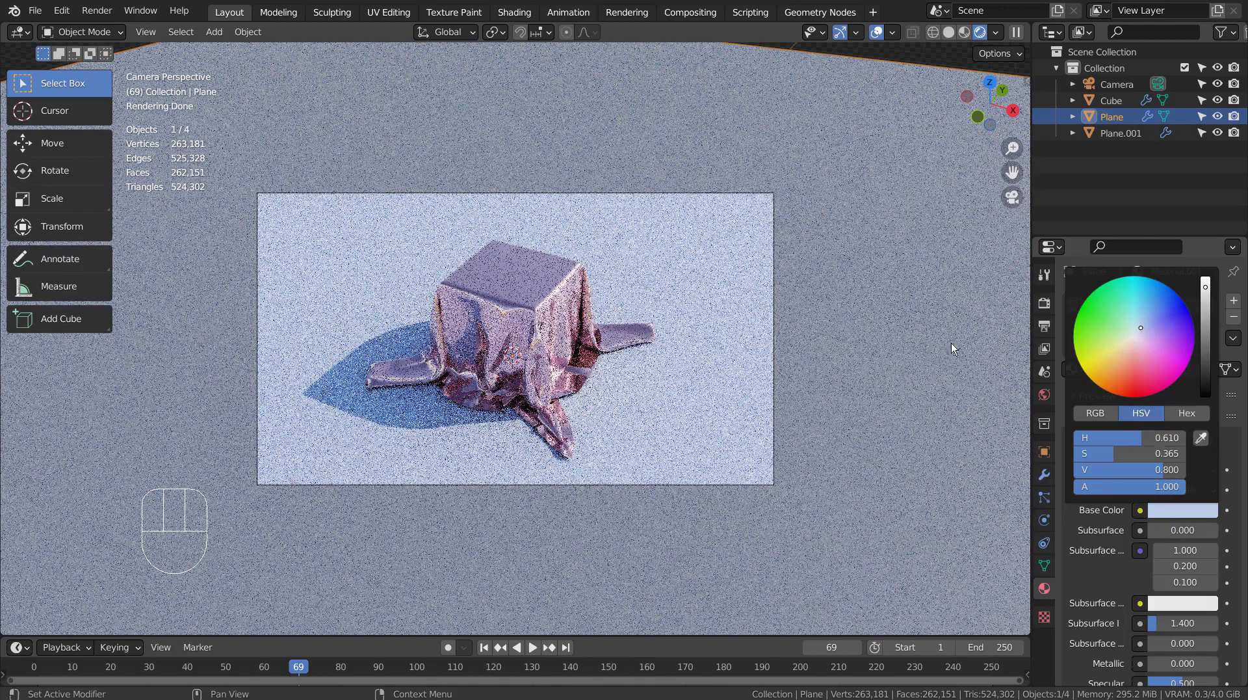
left_click(884, 356)
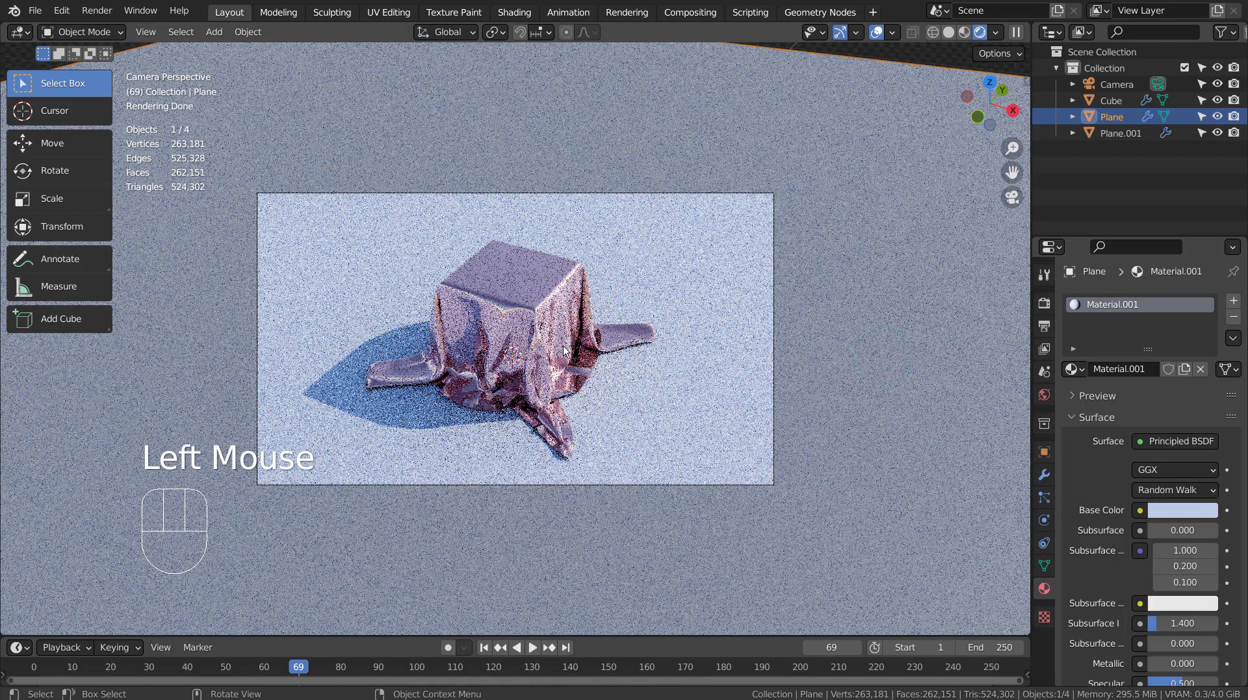
Look at the Compositing workspace, then return to Layout
left_click(689, 11)
left_click(170, 32)
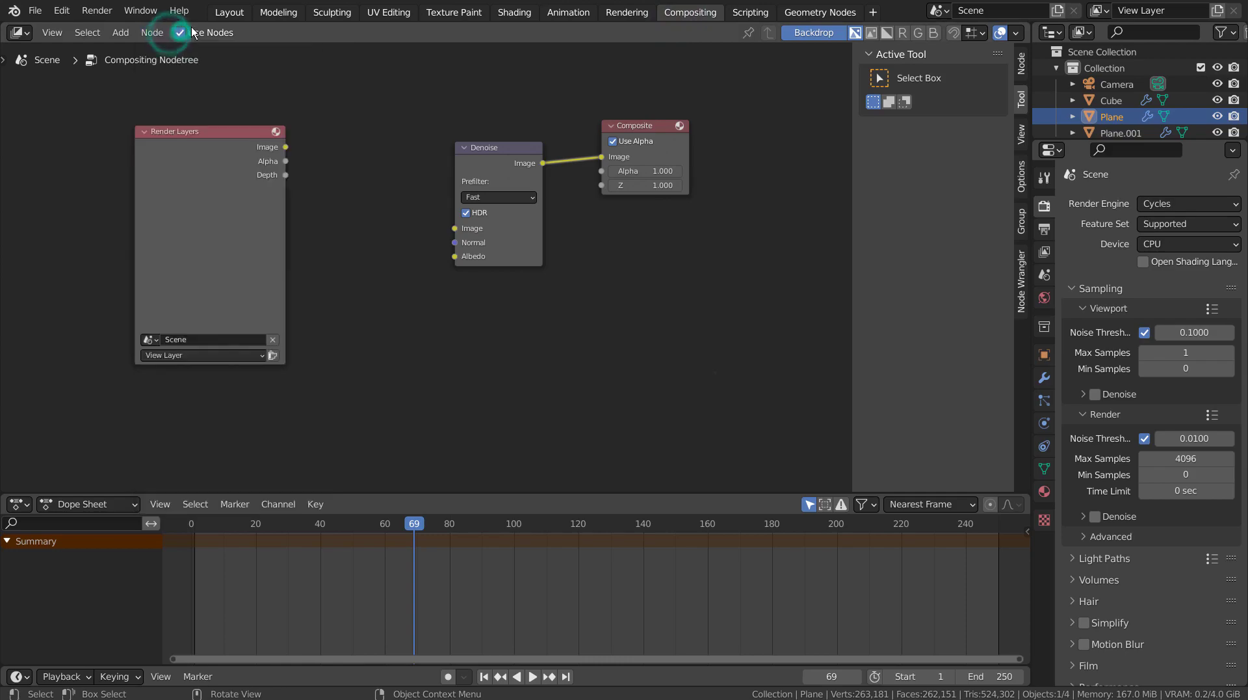
left_click(221, 13)
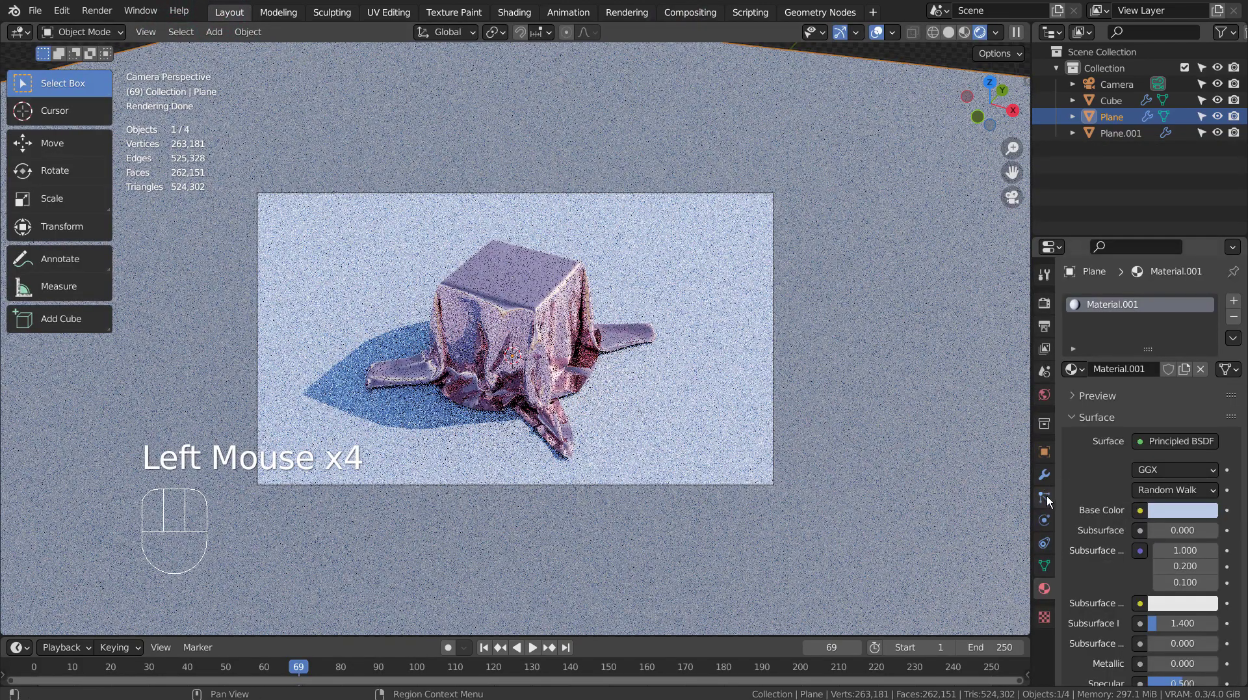
Set Max render samples to 16 and switch the viewport to Solid shading
left_click(1044, 303)
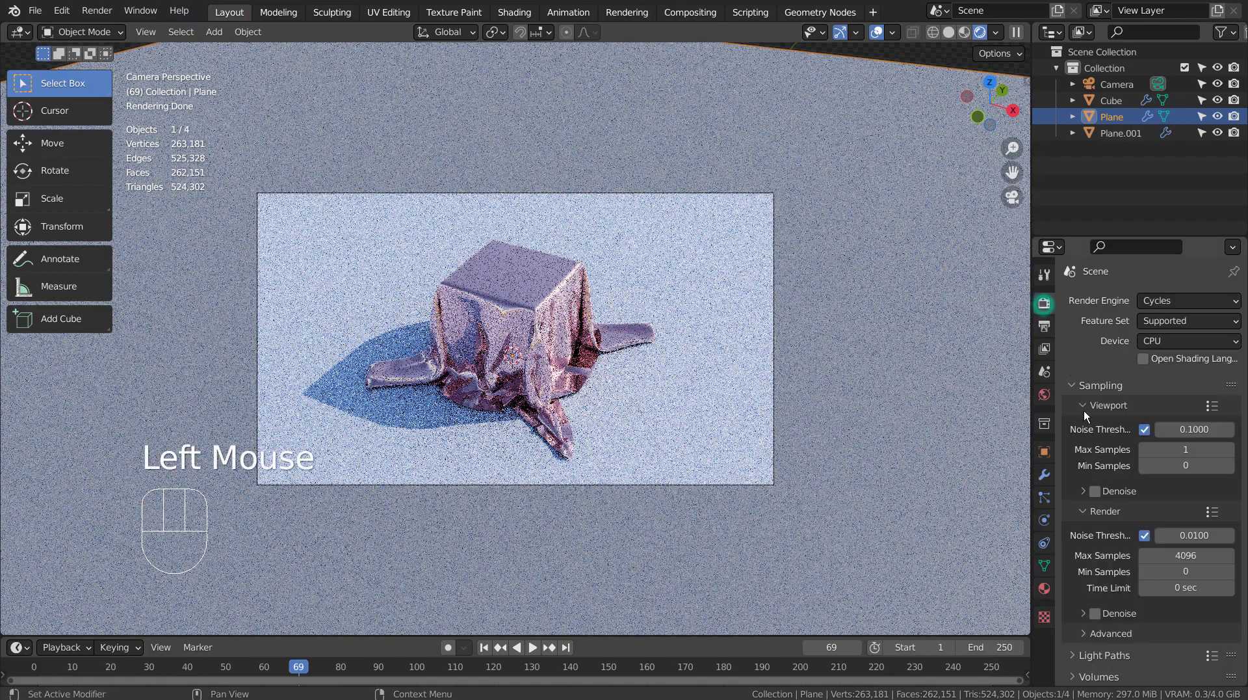
double_click(1195, 556)
type("16")
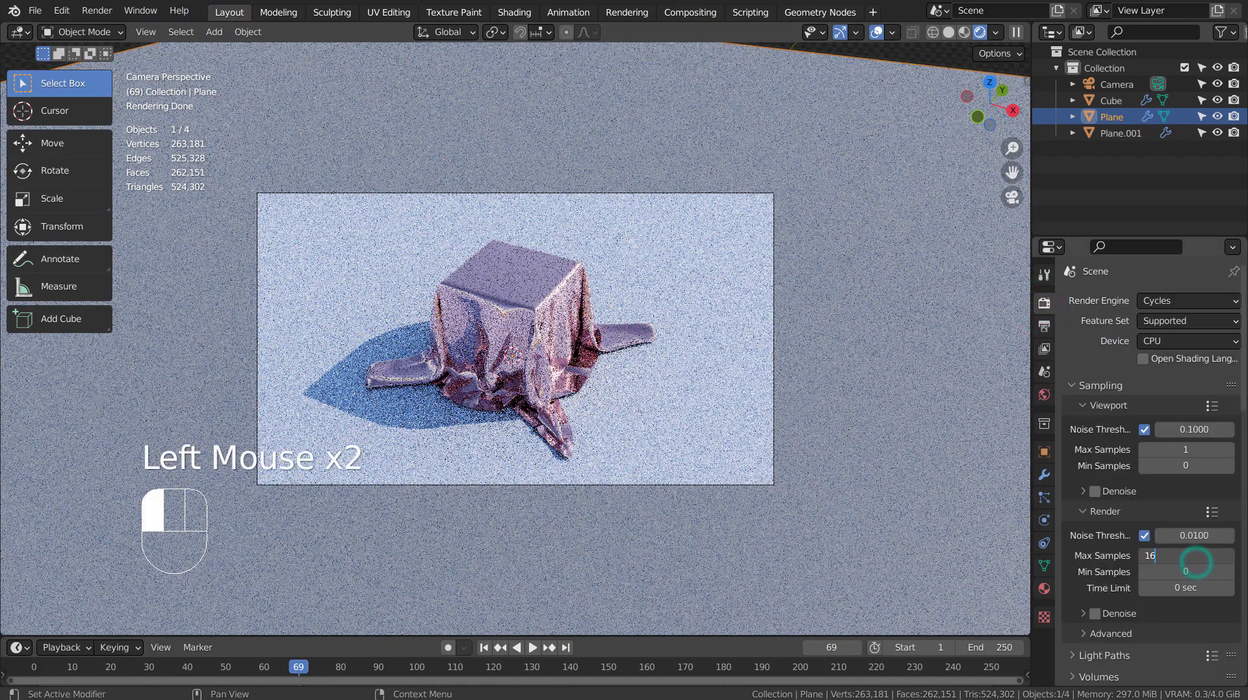
key("Return")
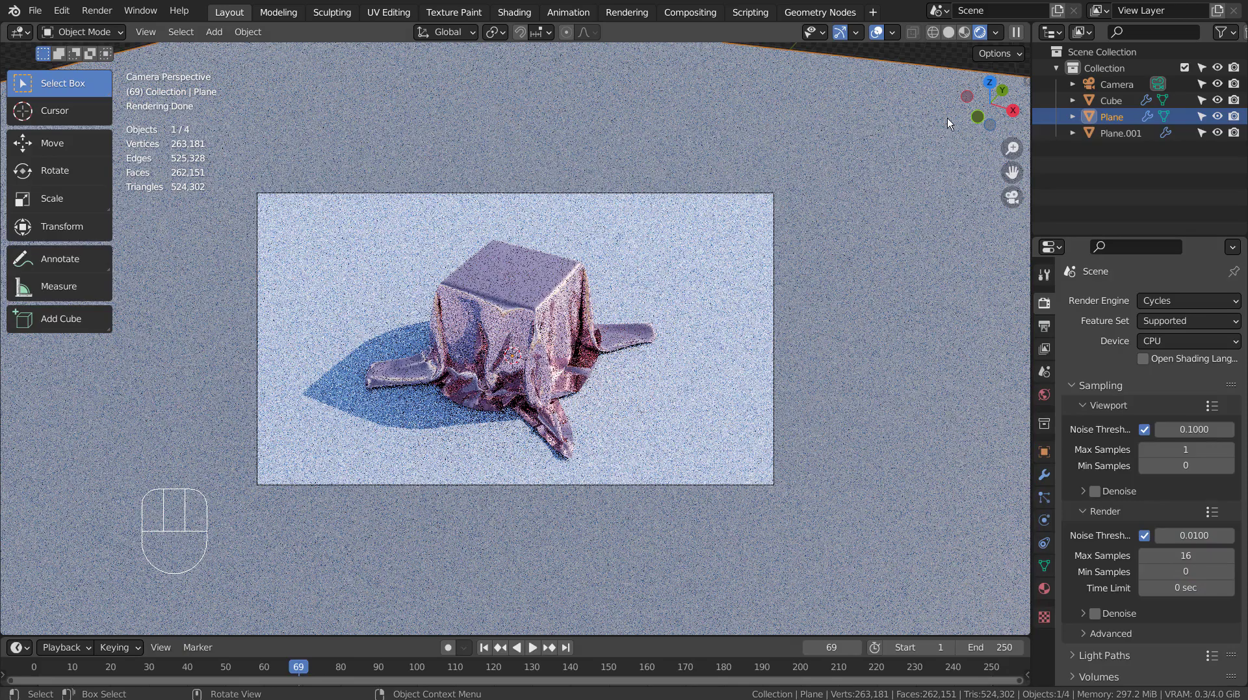
left_click(954, 29)
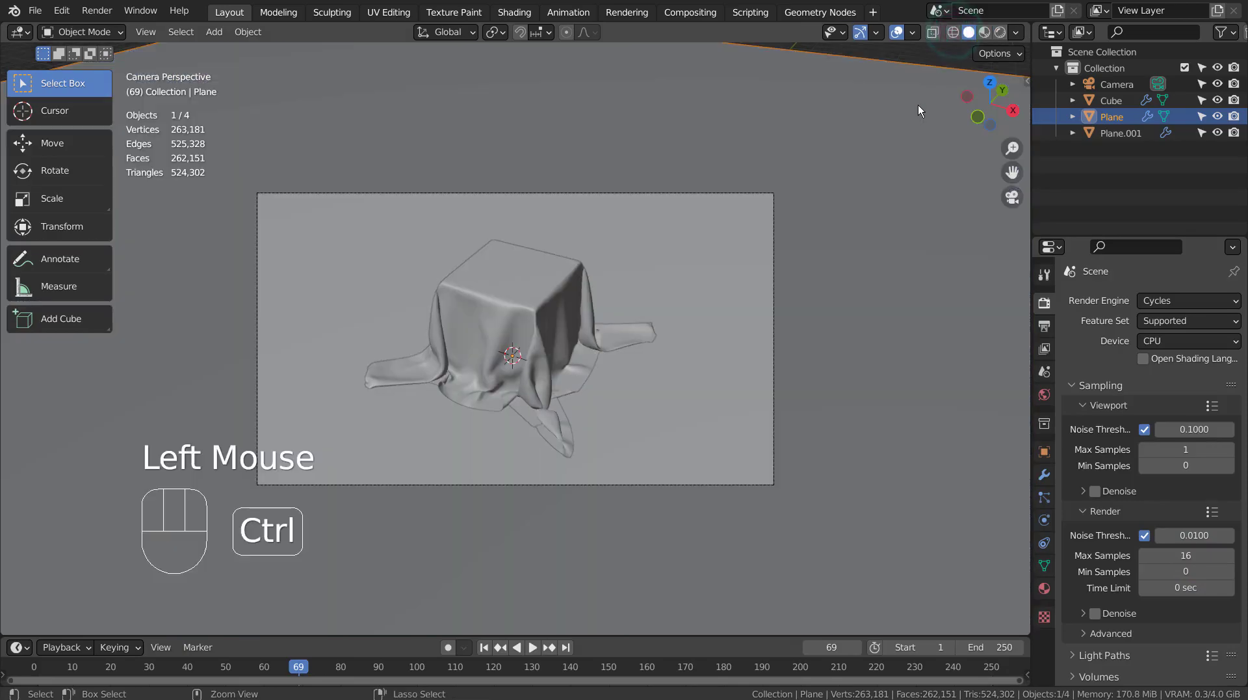